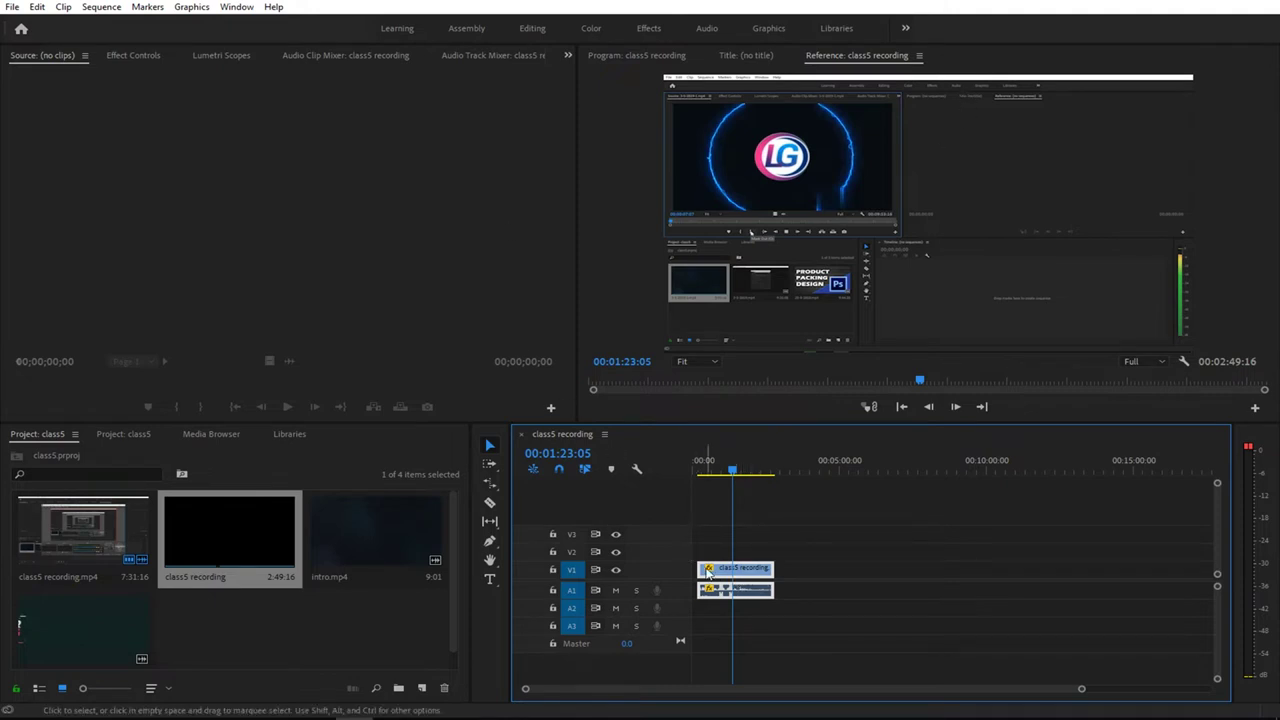
Rate-stretch the class5 recording clip's end to 21.36% speed, lengthening the sequence to 6:20:16
{"action": "left_click", "coordinate": [489, 483]}
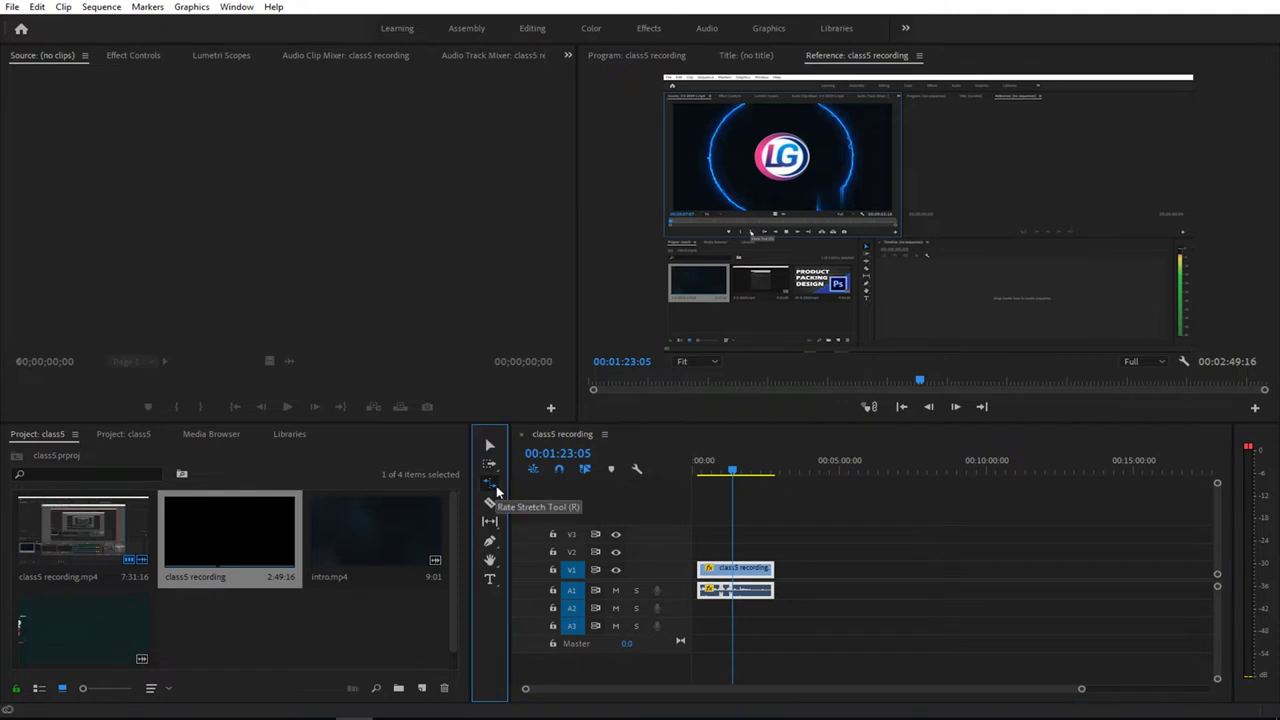
{"action": "left_click", "coordinate": [490, 484]}
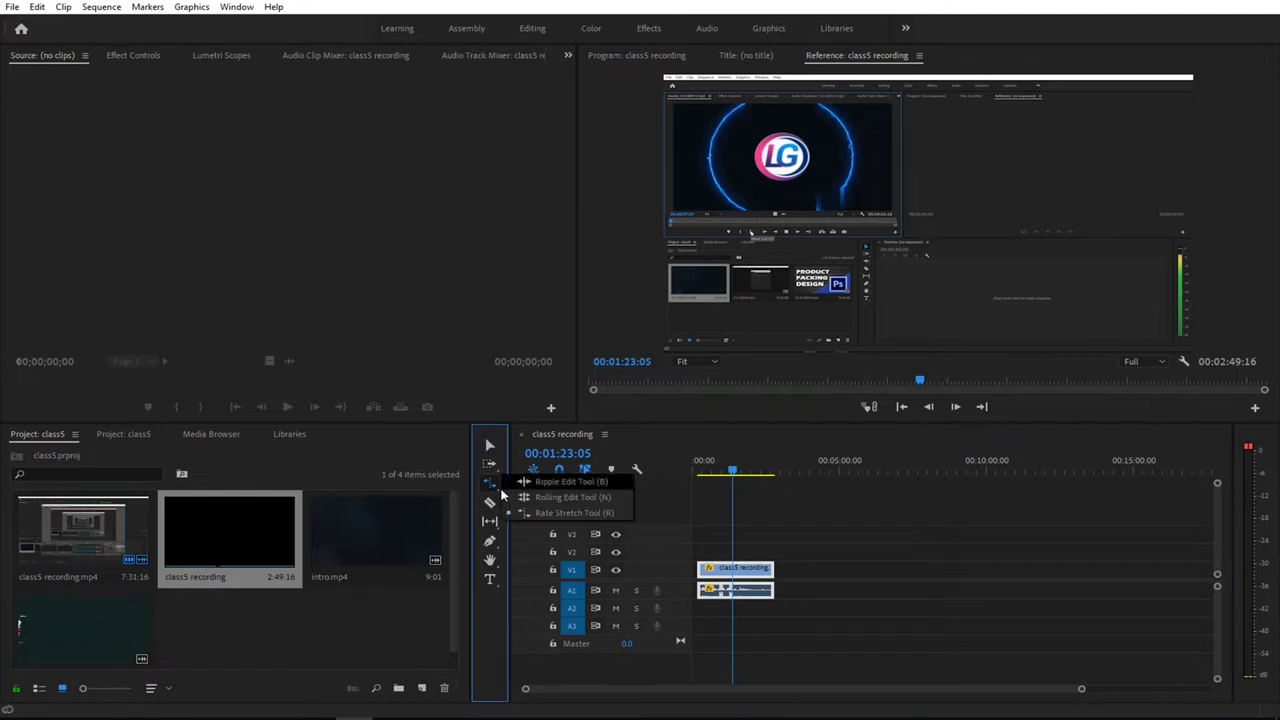
{"action": "left_click", "coordinate": [560, 516]}
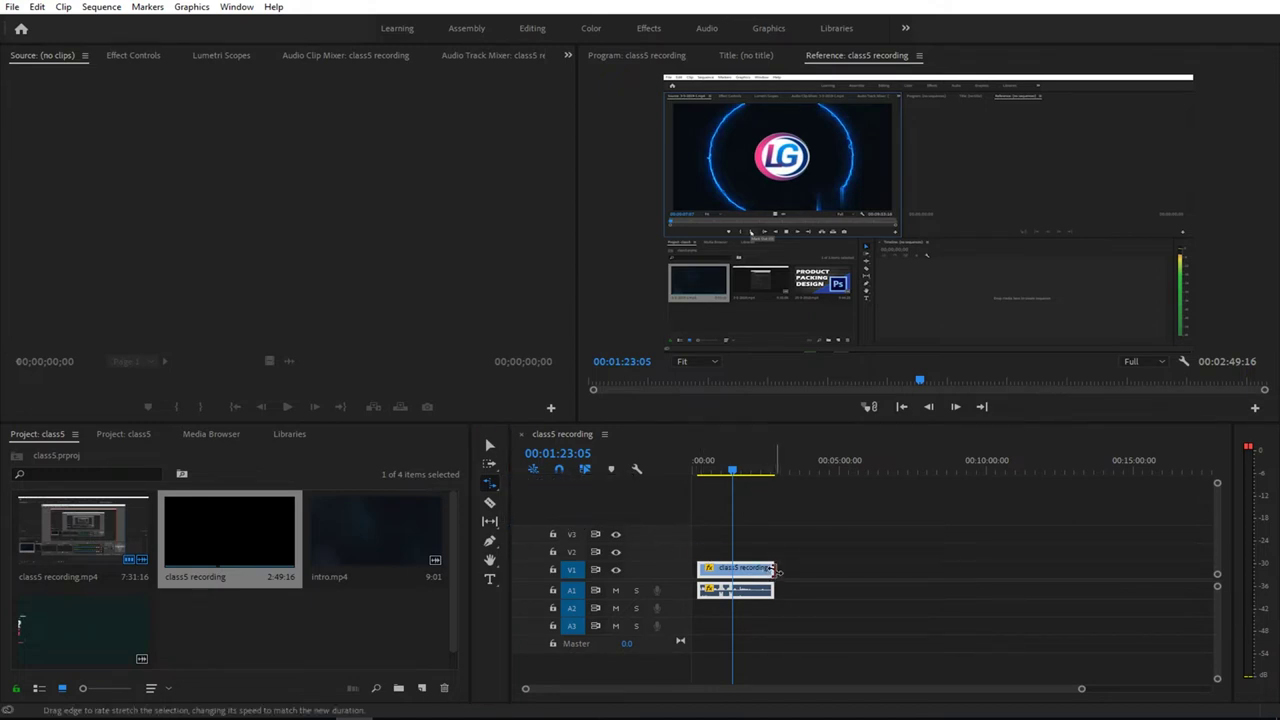
{"action": "left_click_drag", "start_coordinate": [767, 571], "coordinate": [779, 571]}
{"action": "left_click_drag", "start_coordinate": [776, 570], "coordinate": [772, 570]}
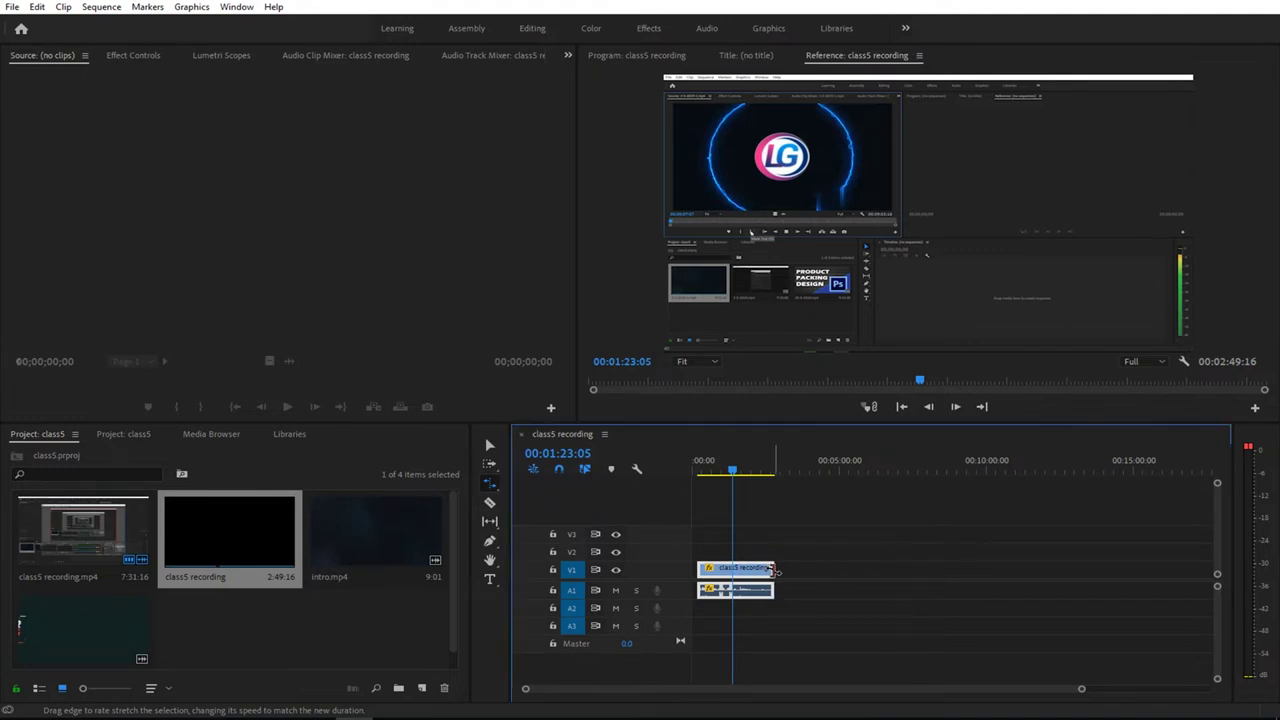
{"action": "left_click_drag", "start_coordinate": [773, 569], "coordinate": [877, 569]}
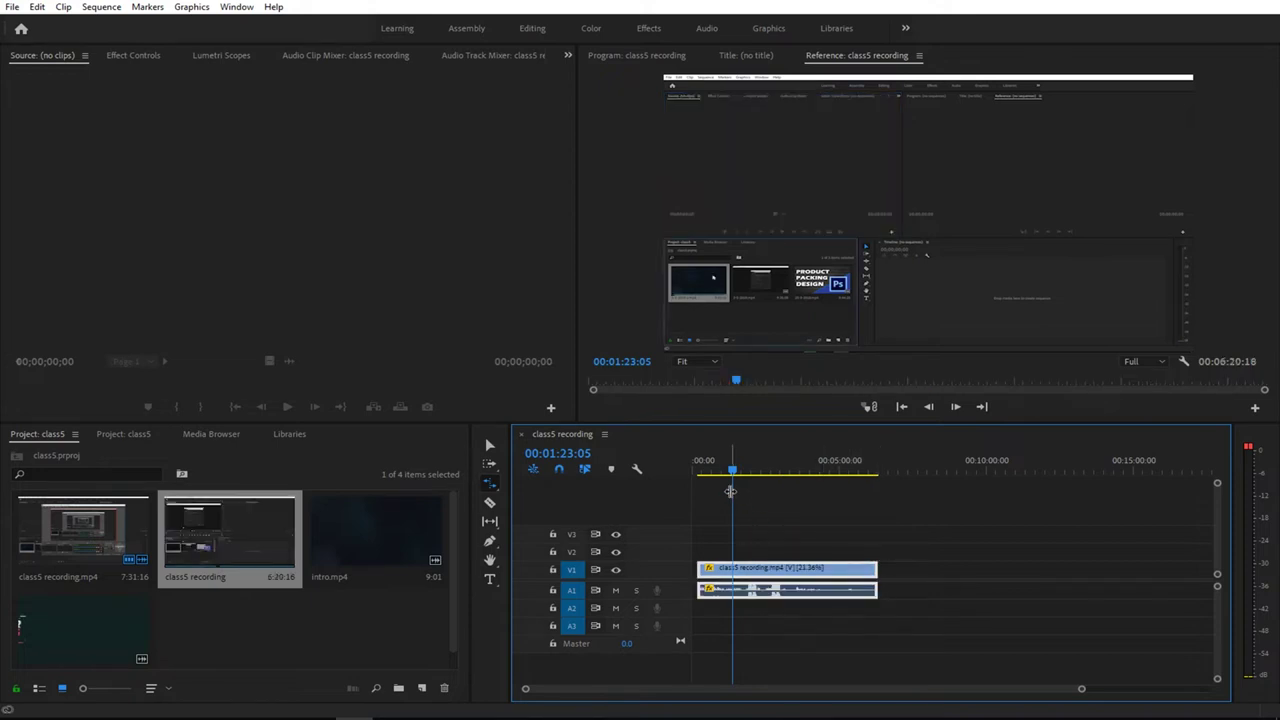
Preview the slowed clip, then rate-stretch it shorter so the sequence runs 1:31:10
{"action": "key", "text": "space"}
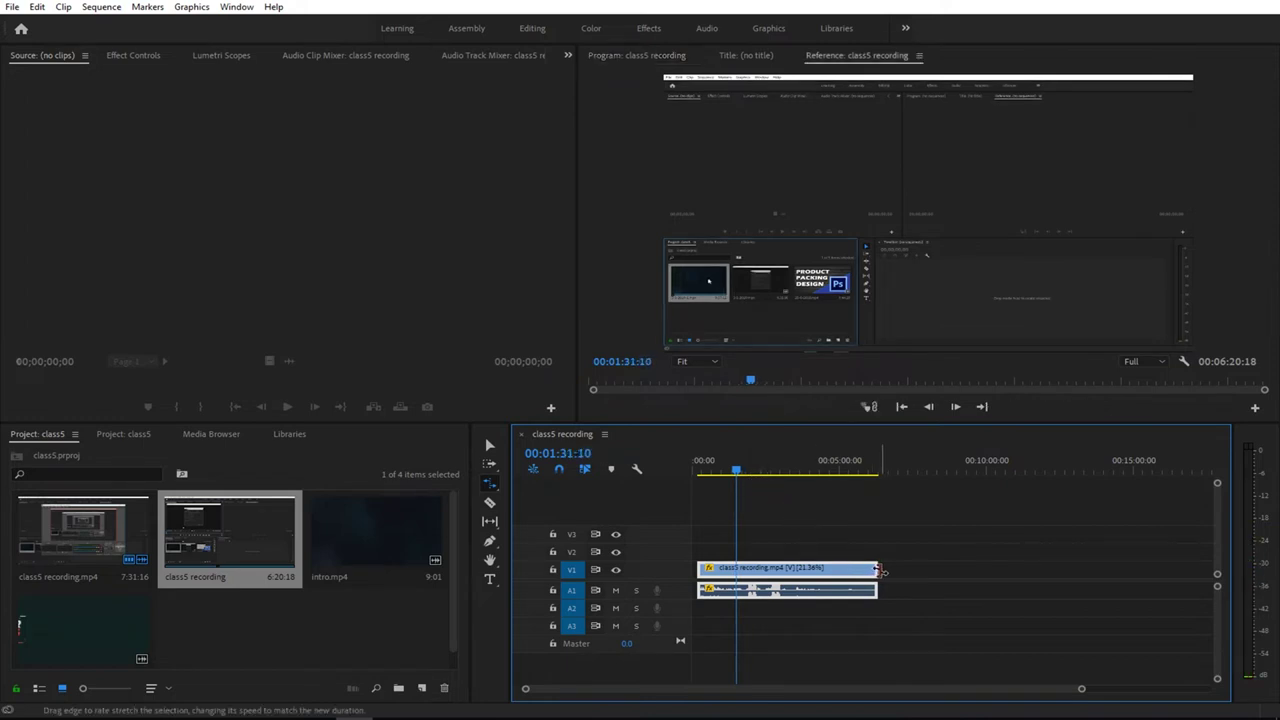
{"action": "left_click_drag", "start_coordinate": [871, 571], "coordinate": [734, 568]}
{"action": "left_click", "coordinate": [716, 476]}
Replay the faster clip from near the start, then return to the Selection Tool
{"action": "left_click_drag", "start_coordinate": [716, 476], "coordinate": [706, 471]}
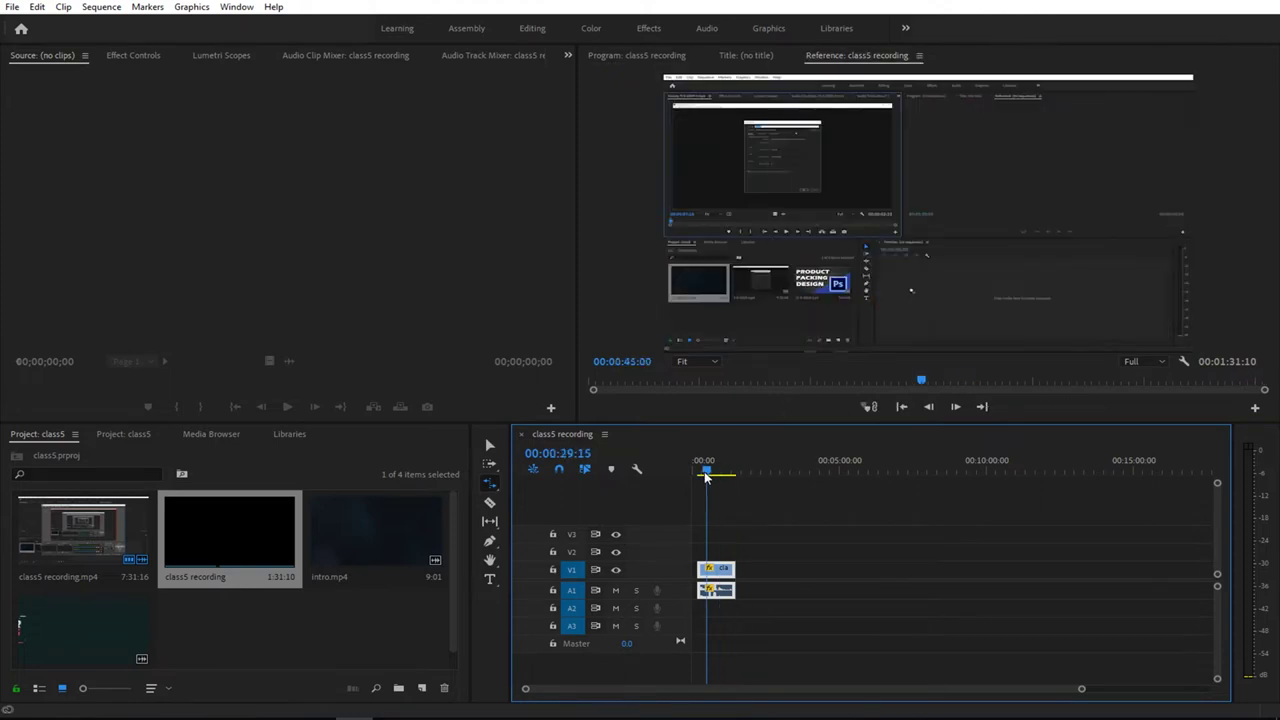
{"action": "key", "text": "space"}
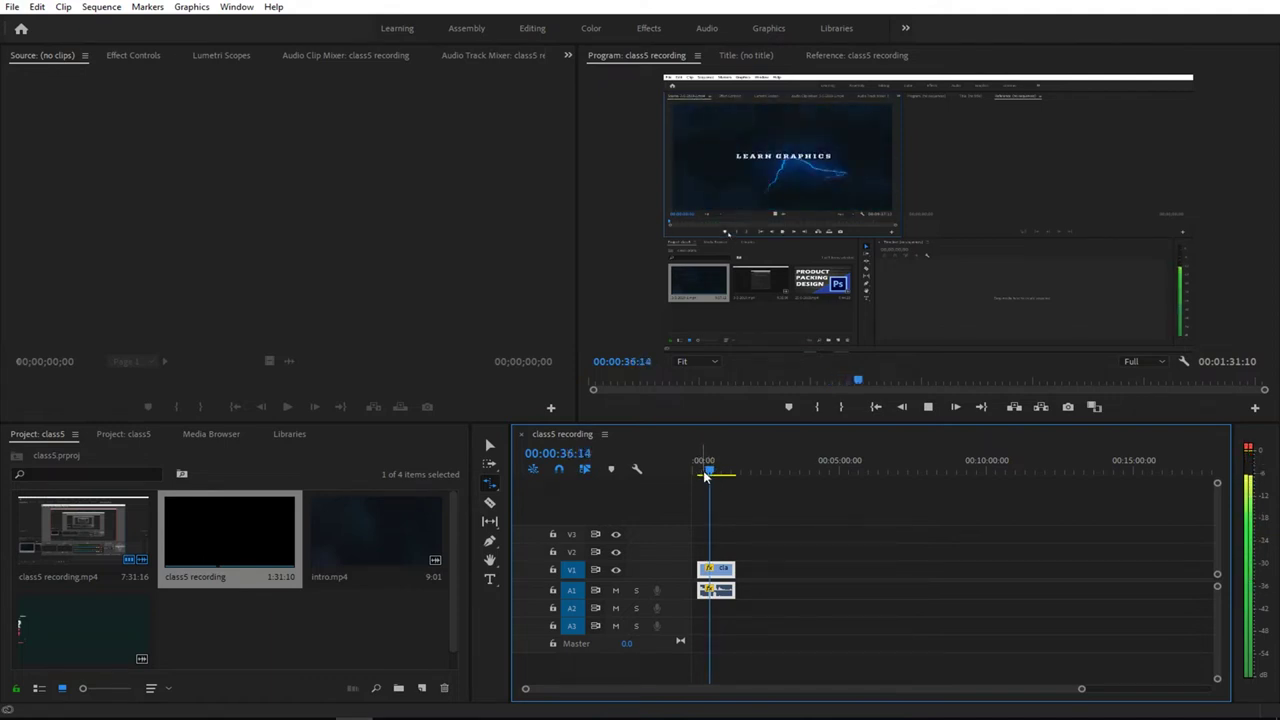
{"action": "key", "text": "space"}
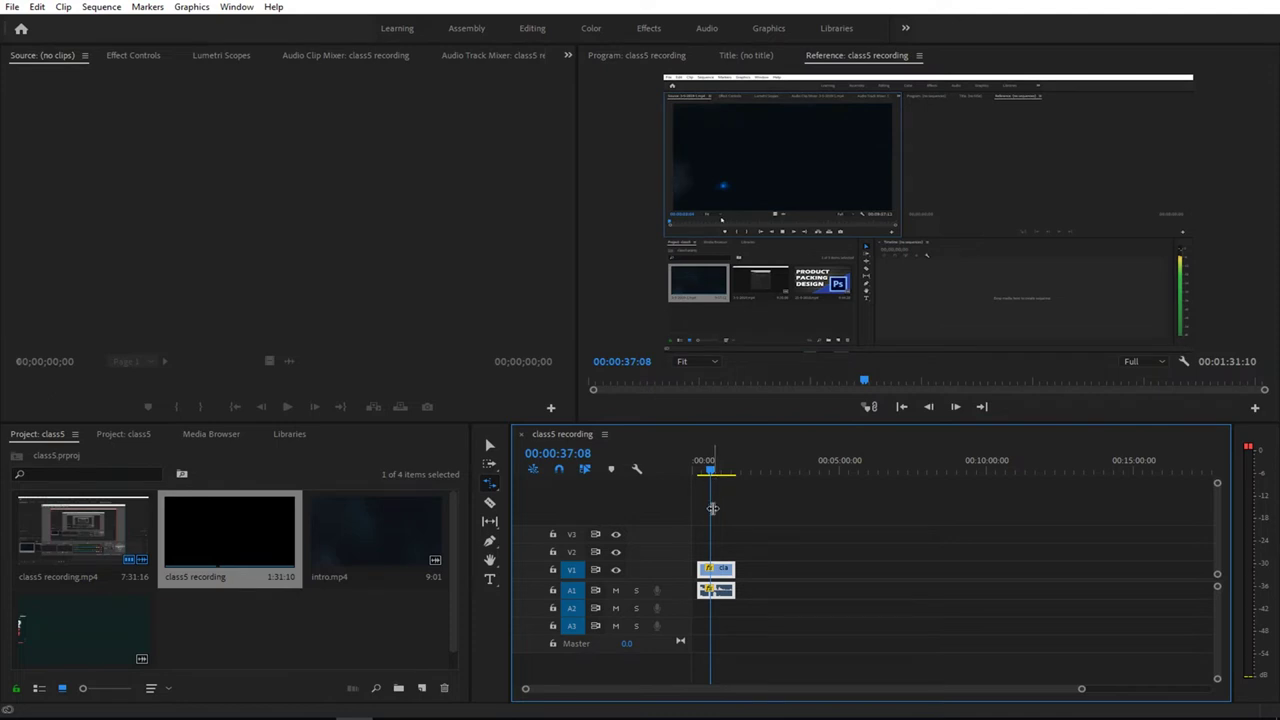
{"action": "left_click", "coordinate": [489, 445]}
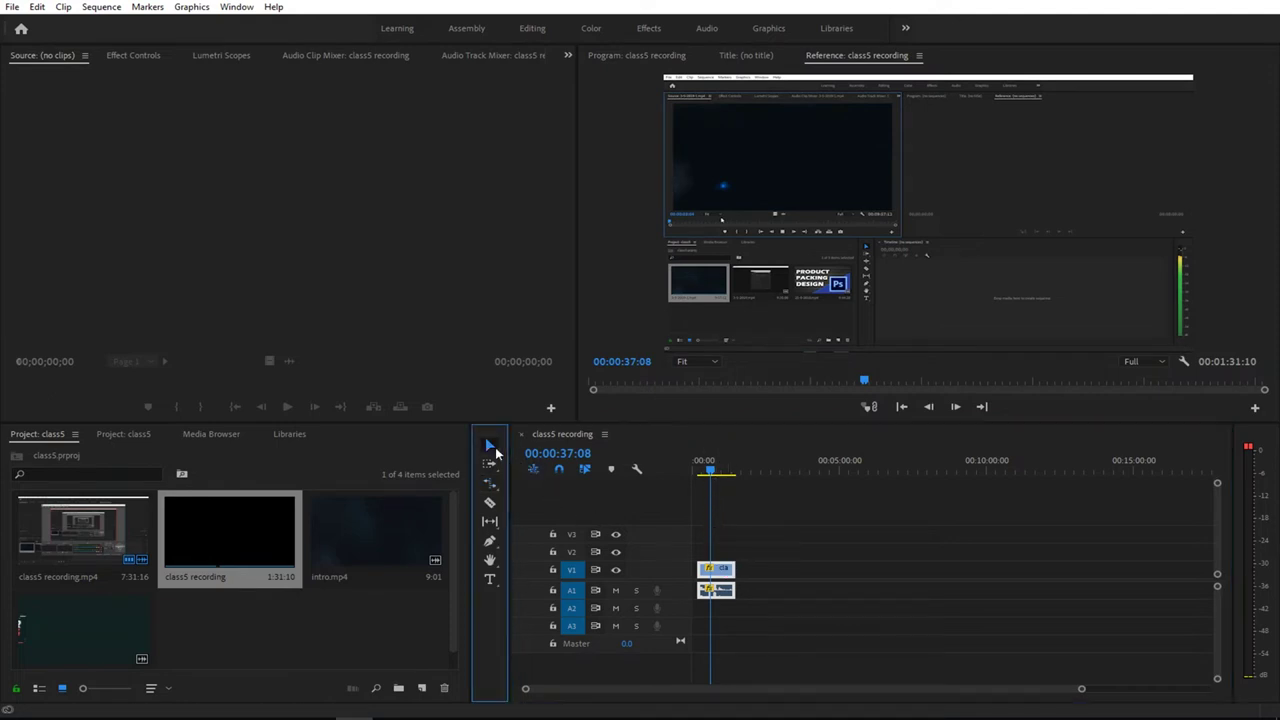
Set the clip's speed to 100% in Speed/Duration, making the sequence 1:30:24, and preview it
{"action": "right_click", "coordinate": [720, 571]}
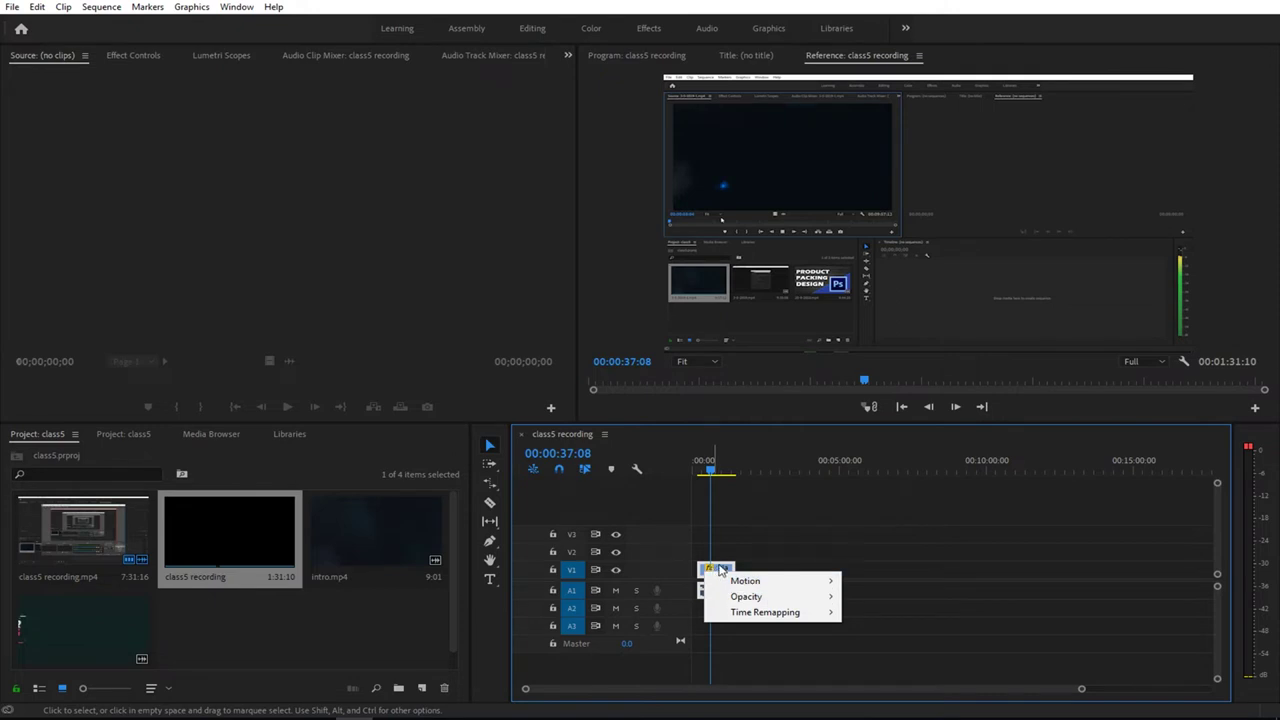
{"action": "key", "text": "Escape"}
{"action": "right_click", "coordinate": [725, 572]}
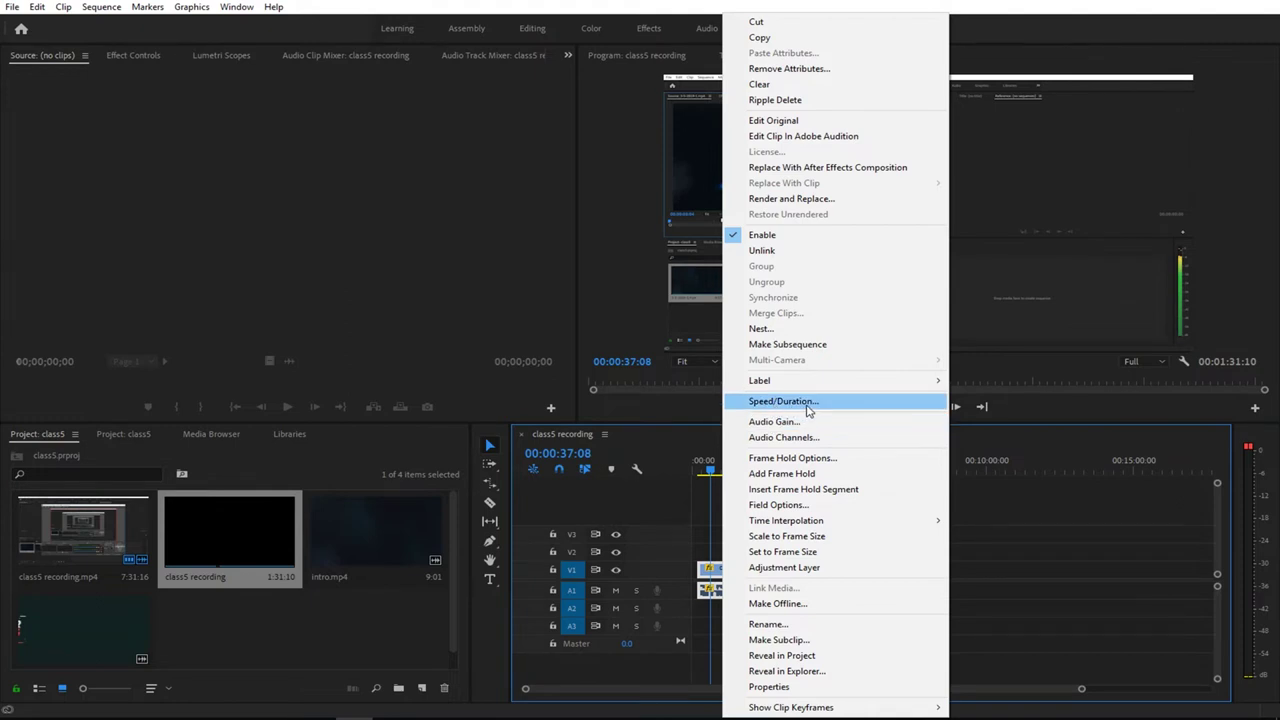
{"action": "left_click", "coordinate": [801, 404]}
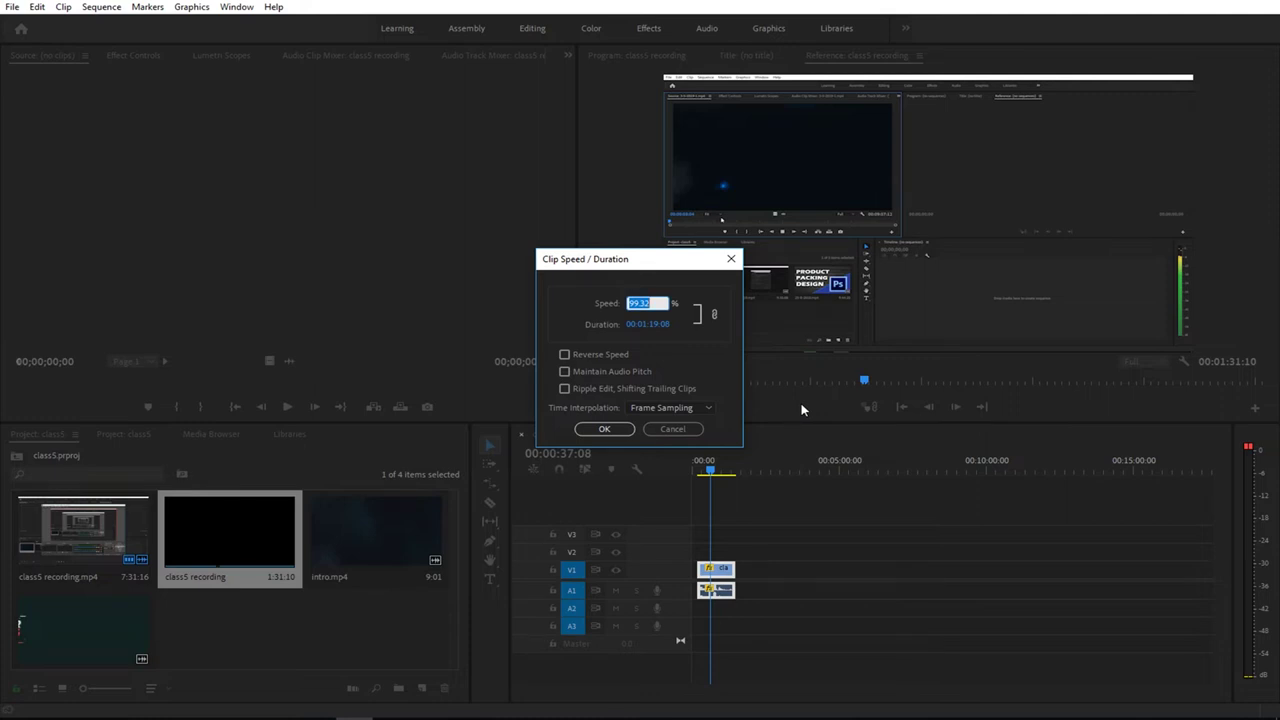
{"action": "type", "text": "100"}
{"action": "key", "text": "Return"}
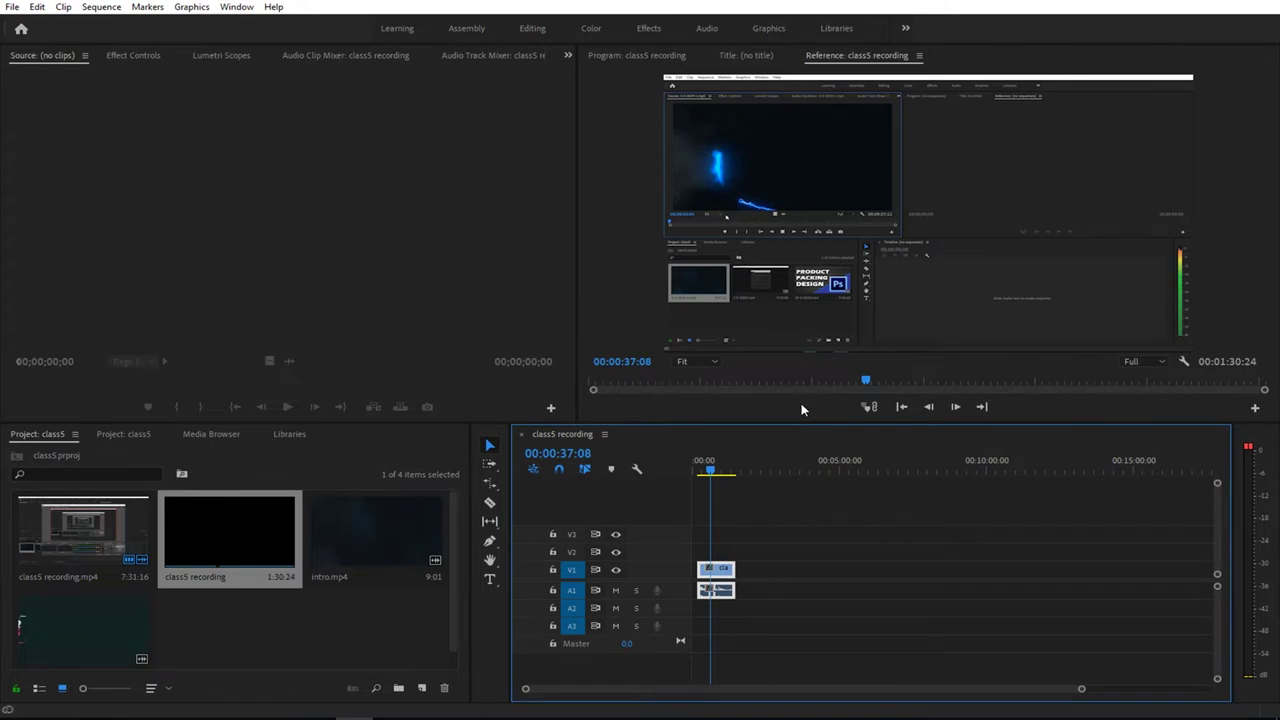
{"action": "key", "text": "space"}
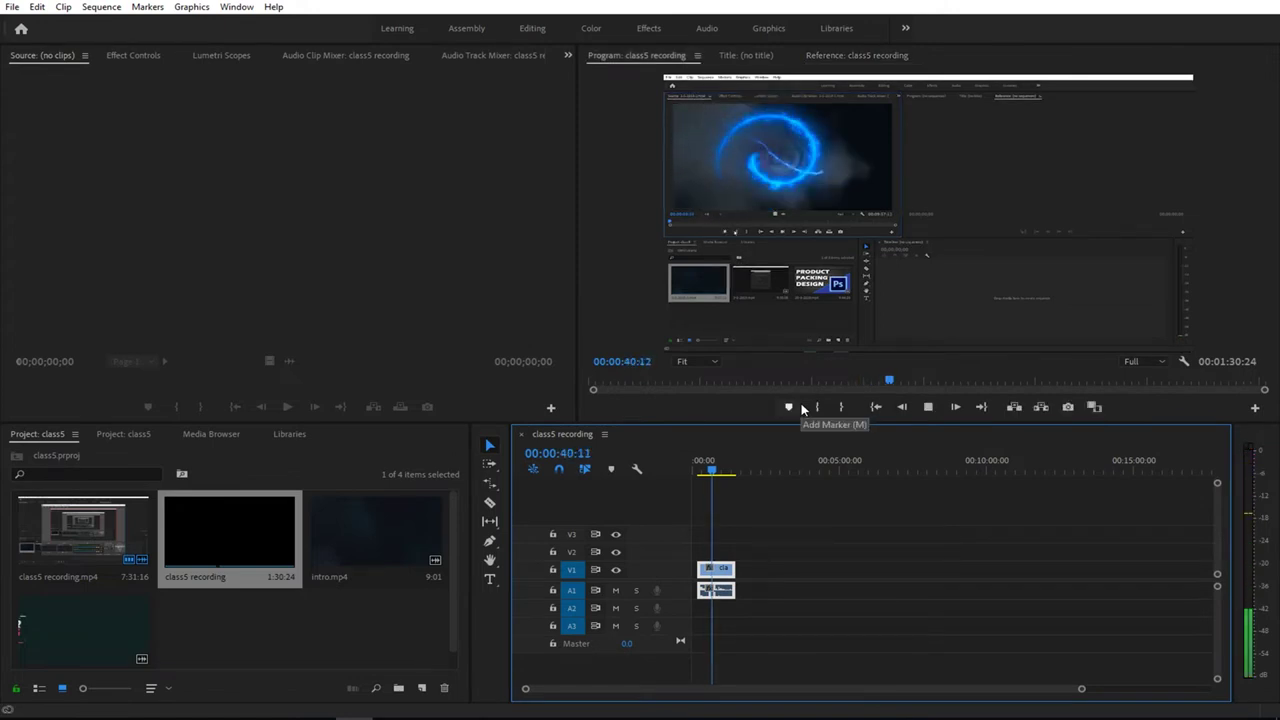
{"action": "key", "text": "space"}
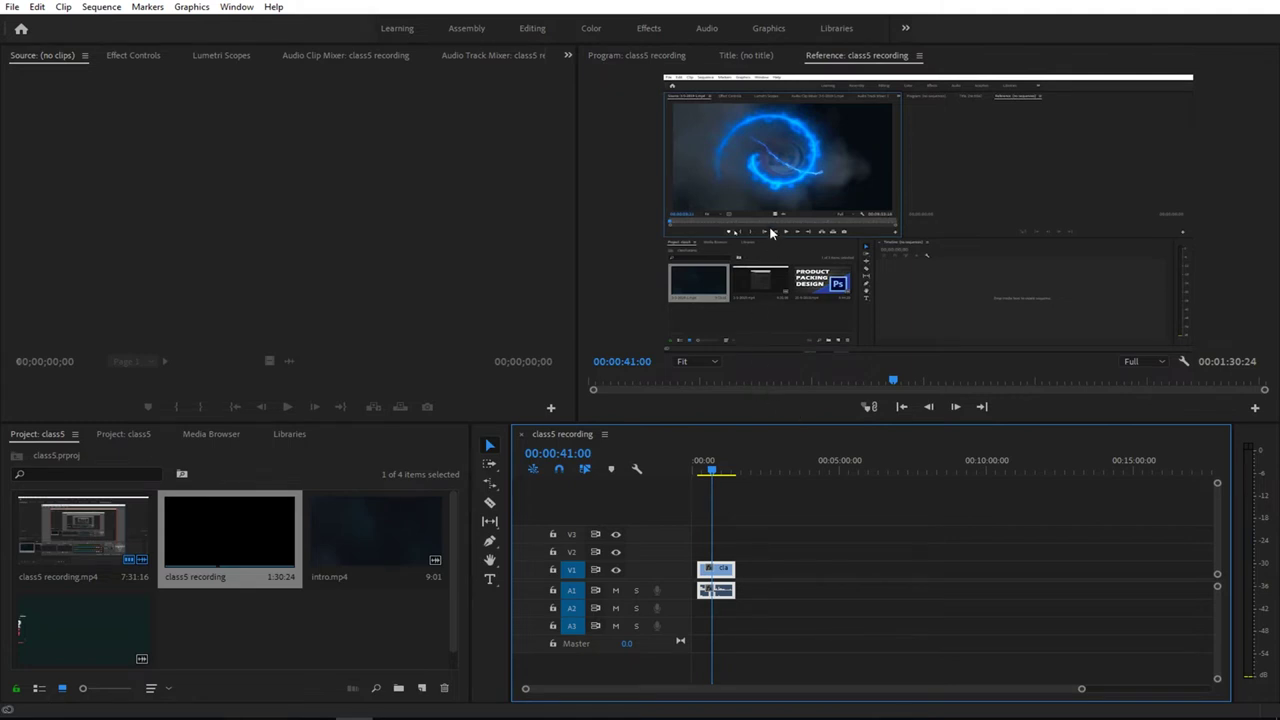
Set the clip's speed to 50%, stretching the sequence to 2:49:16, and preview playback
{"action": "right_click", "coordinate": [721, 573]}
{"action": "left_click", "coordinate": [784, 401]}
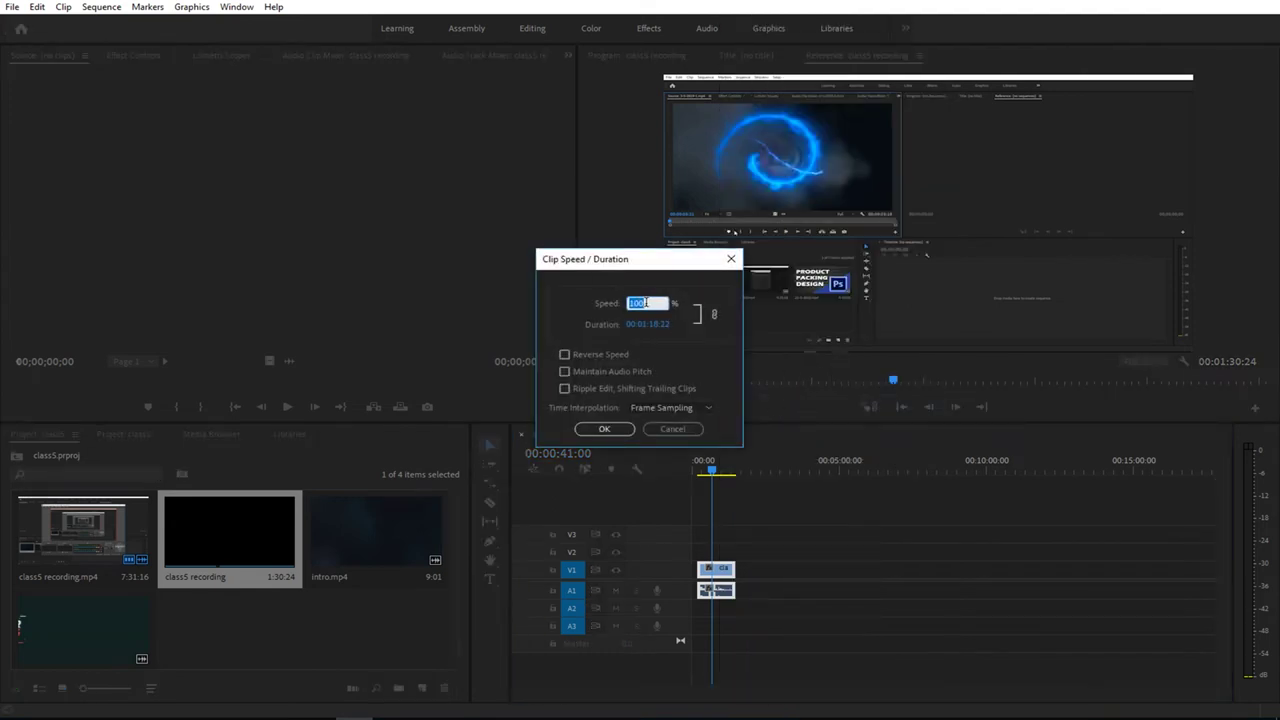
{"action": "type", "text": "50"}
{"action": "left_click", "coordinate": [601, 428]}
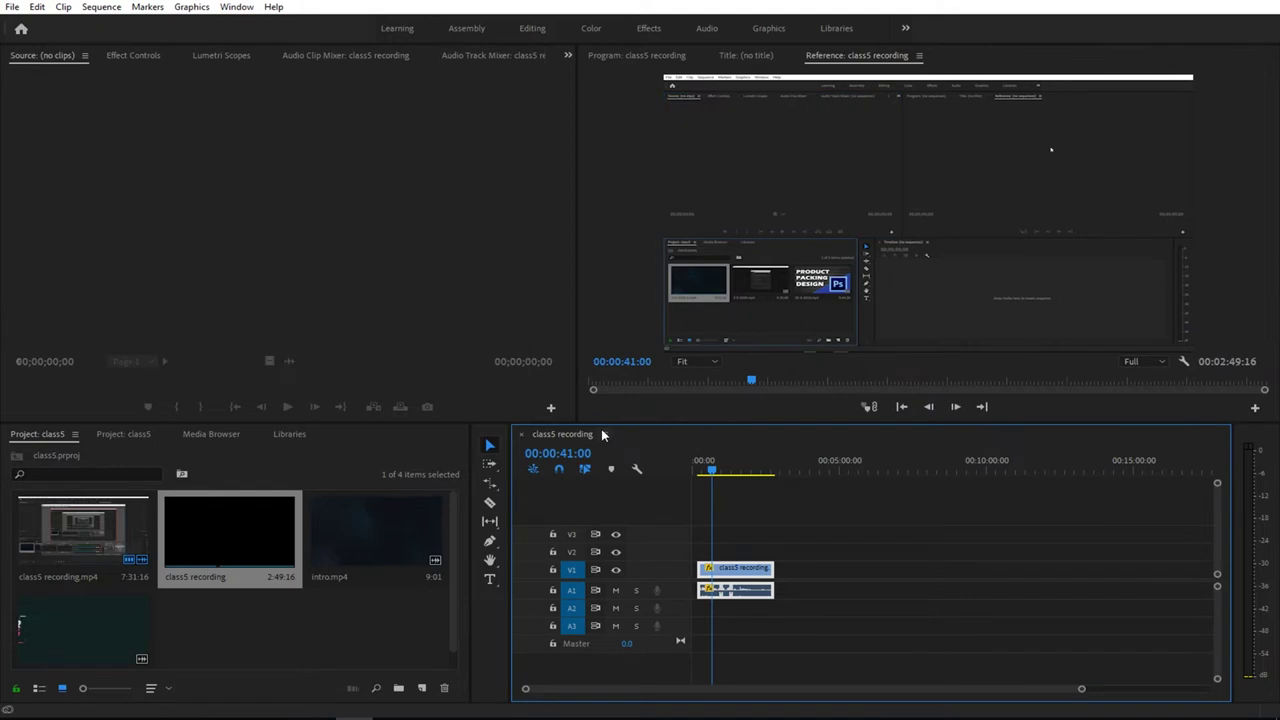
{"action": "left_click", "coordinate": [708, 476]}
{"action": "key", "text": "space"}
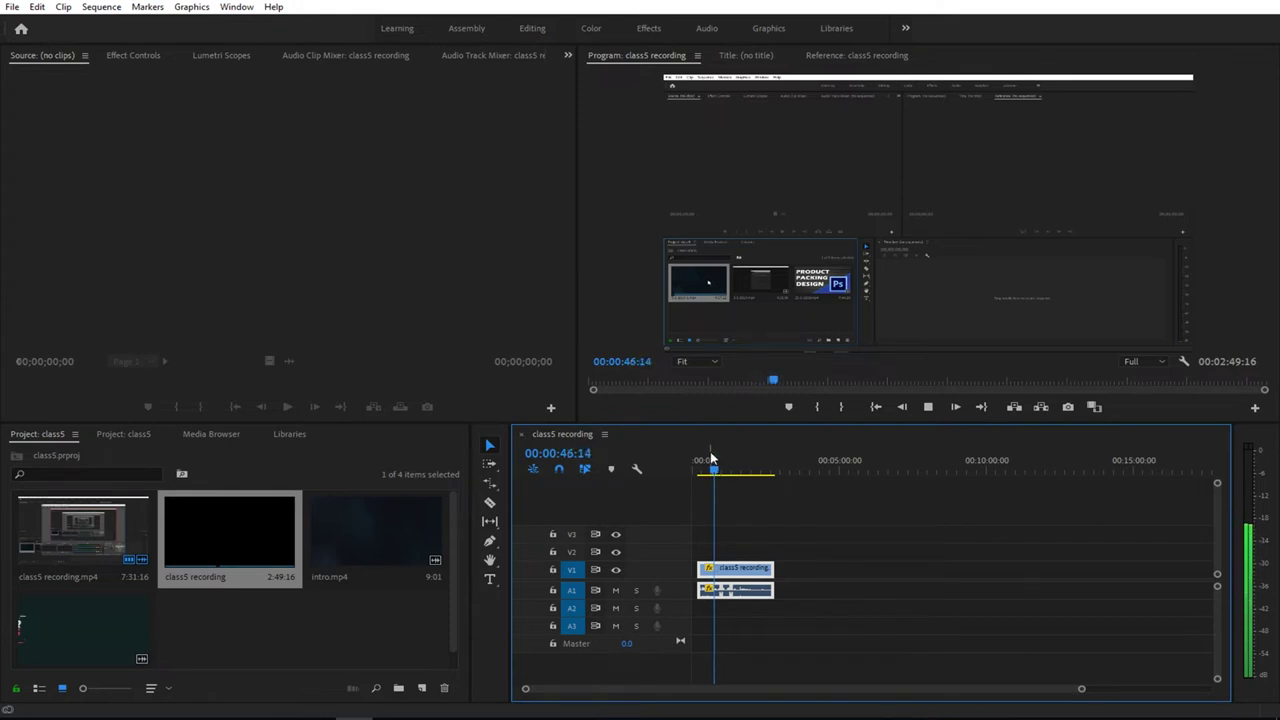
{"action": "key", "text": "space"}
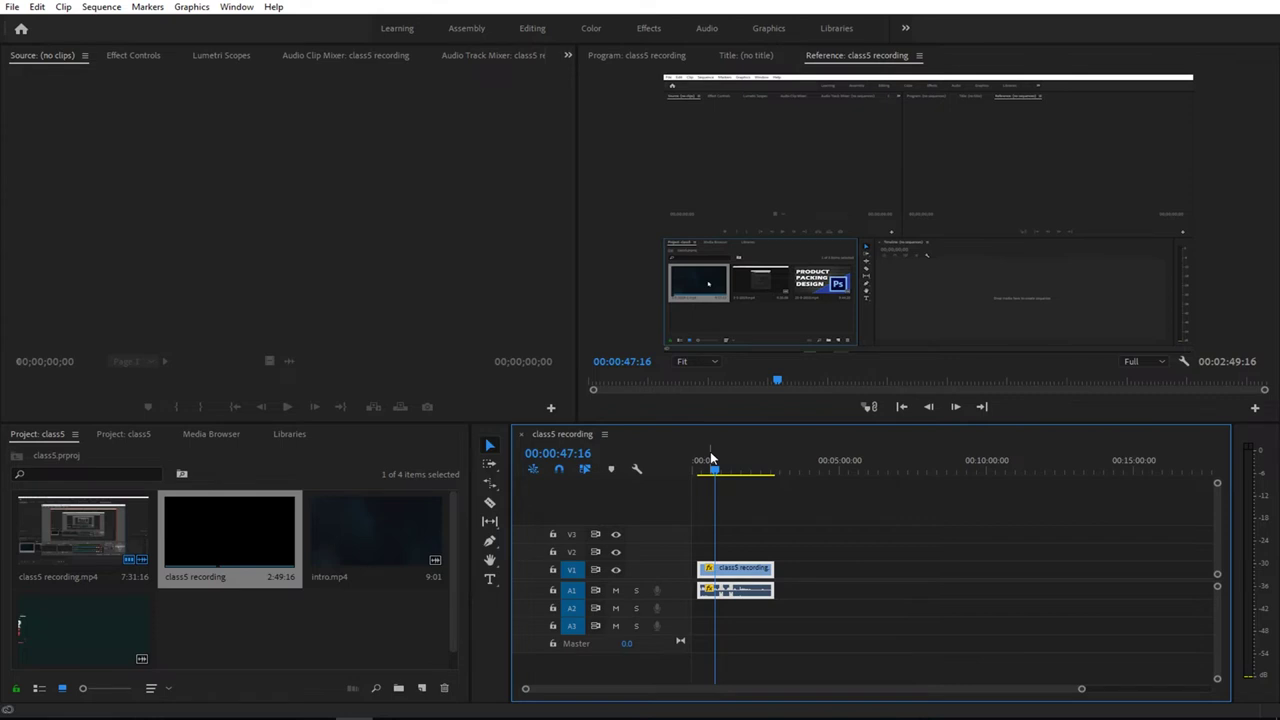
Change the clip's speed to 200%, shortening the sequence to 51:13, and play it from near the start
{"action": "right_click", "coordinate": [748, 590]}
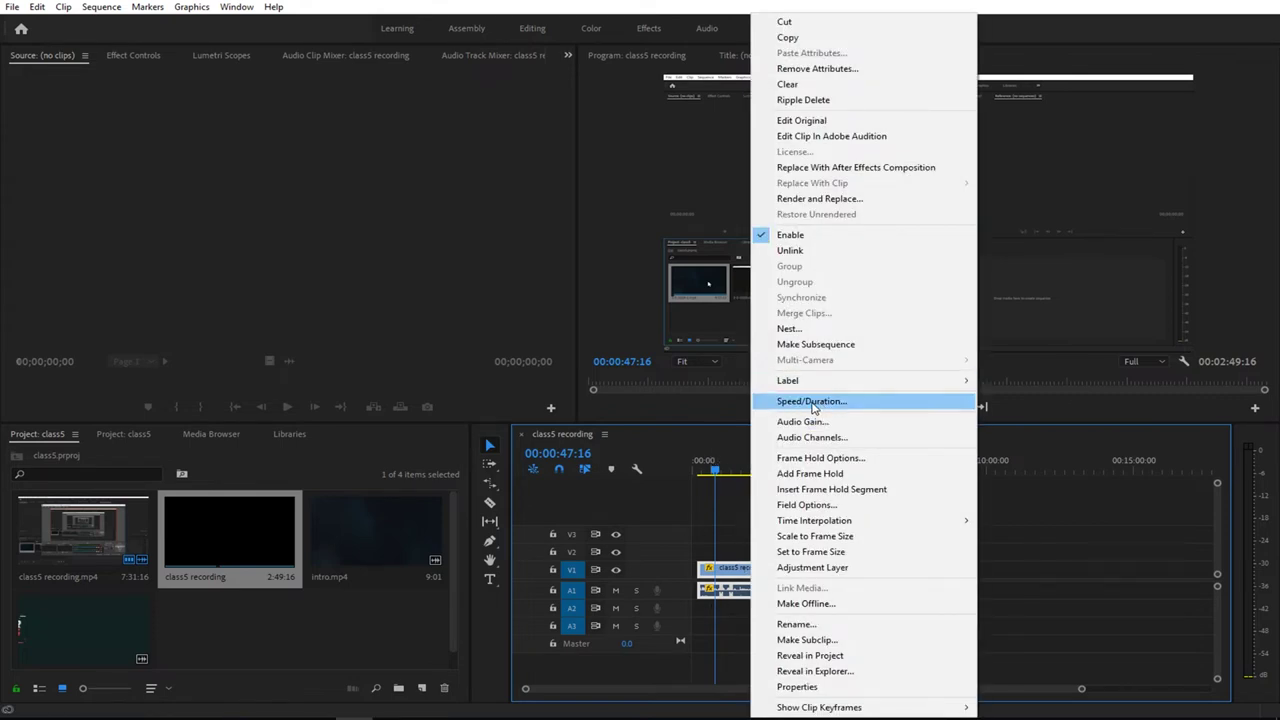
{"action": "left_click", "coordinate": [813, 408]}
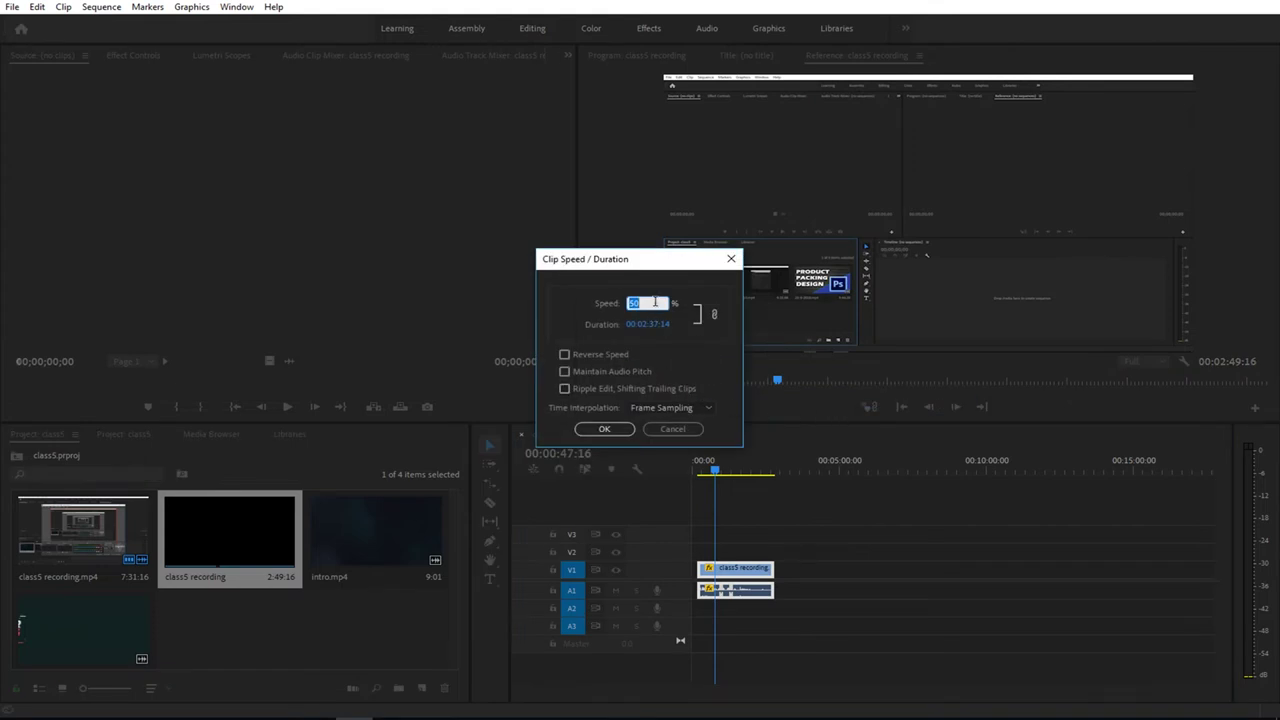
{"action": "type", "text": "200"}
{"action": "key", "text": "Return"}
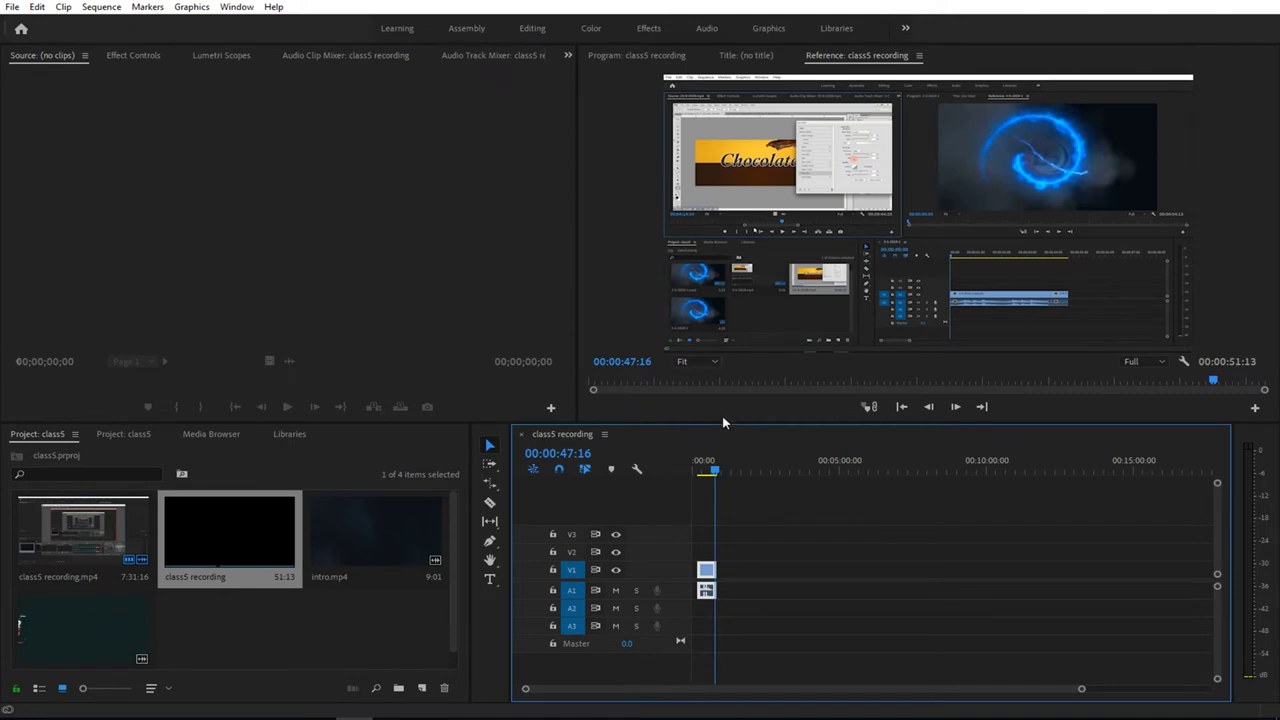
{"action": "left_click", "coordinate": [705, 472]}
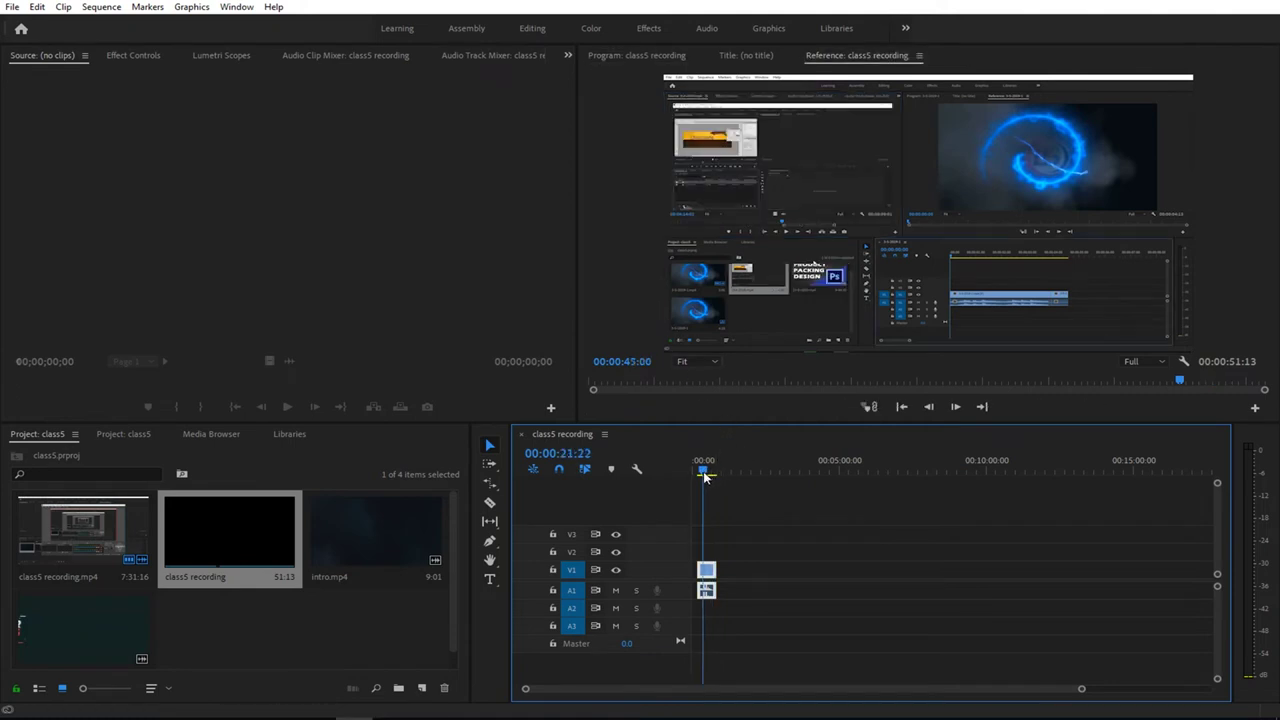
{"action": "key", "text": "space"}
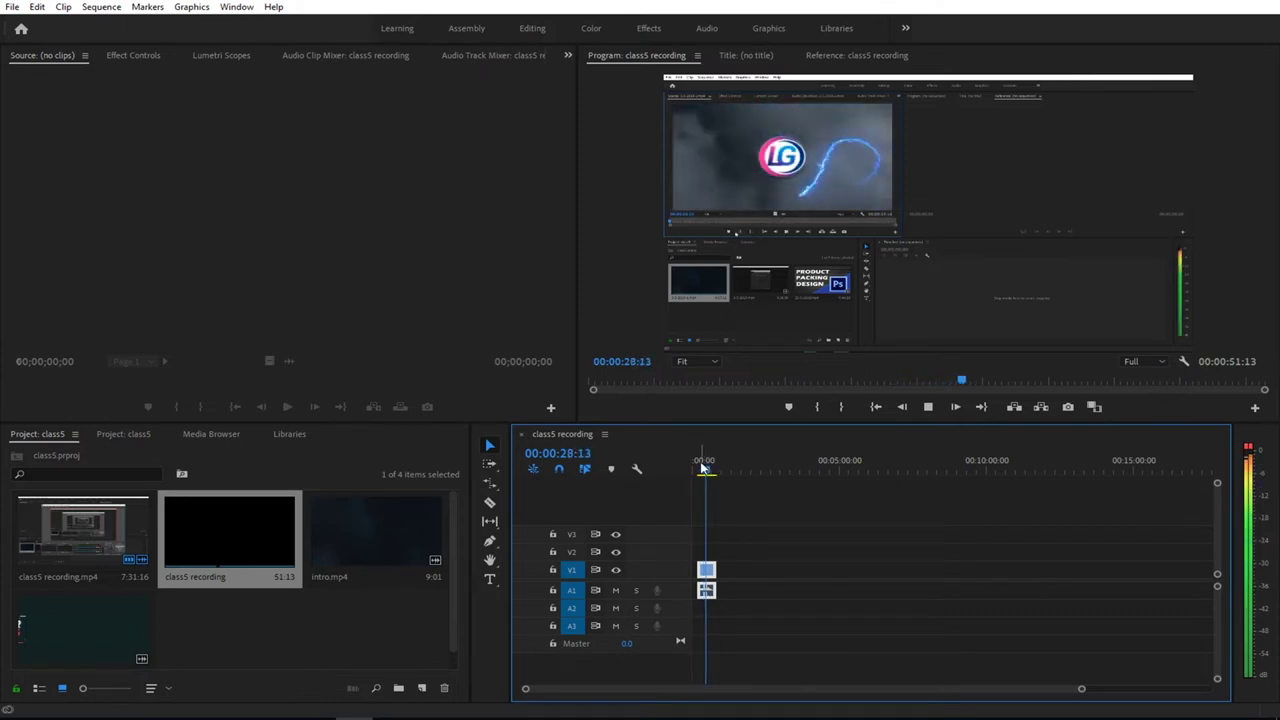
Stop playback, reset the clip to 100% speed so the sequence is 1:30:24, and preview it
{"action": "left_click", "coordinate": [706, 472]}
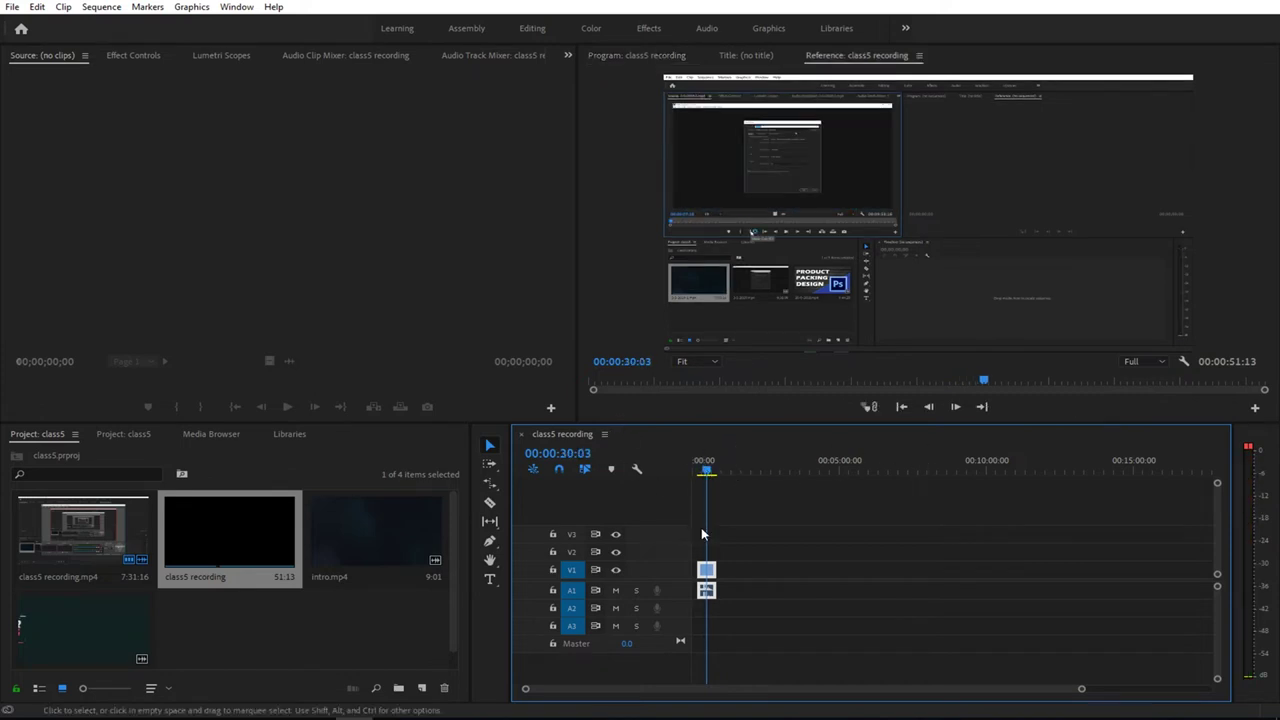
{"action": "right_click", "coordinate": [706, 571]}
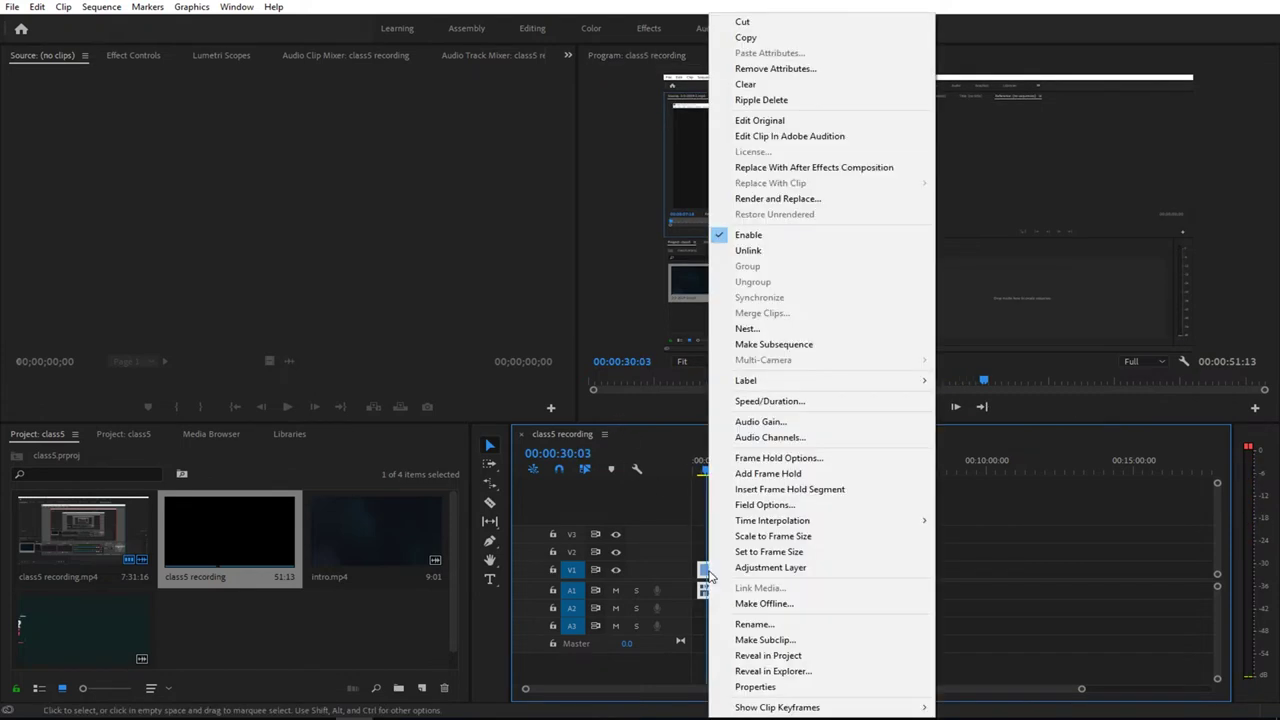
{"action": "left_click", "coordinate": [759, 404]}
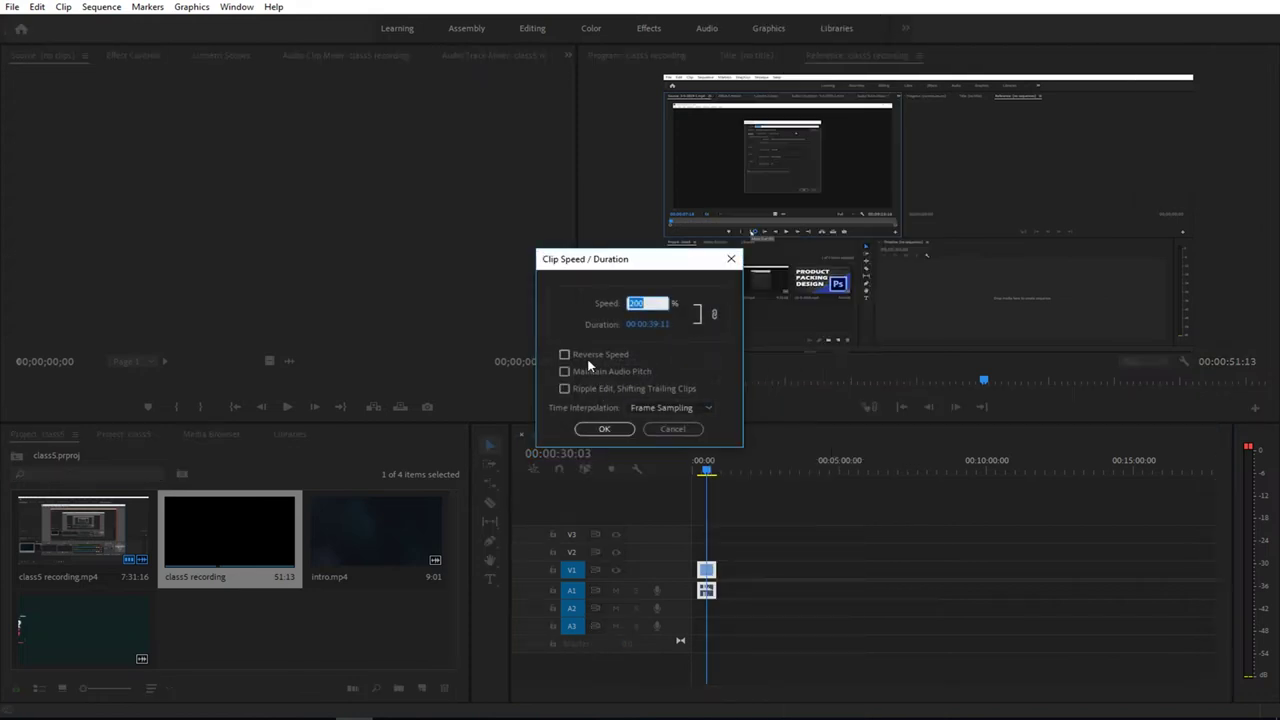
{"action": "type", "text": "1"}
{"action": "key", "text": "Return"}
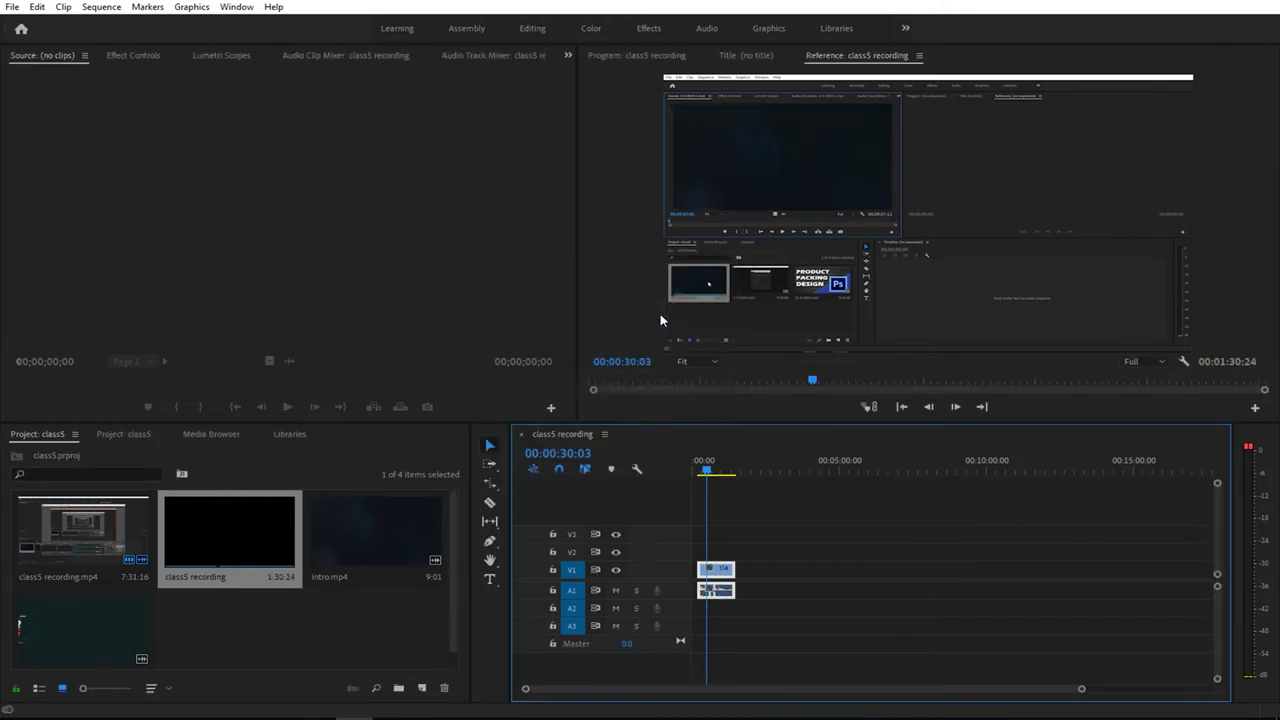
{"action": "key", "text": "space"}
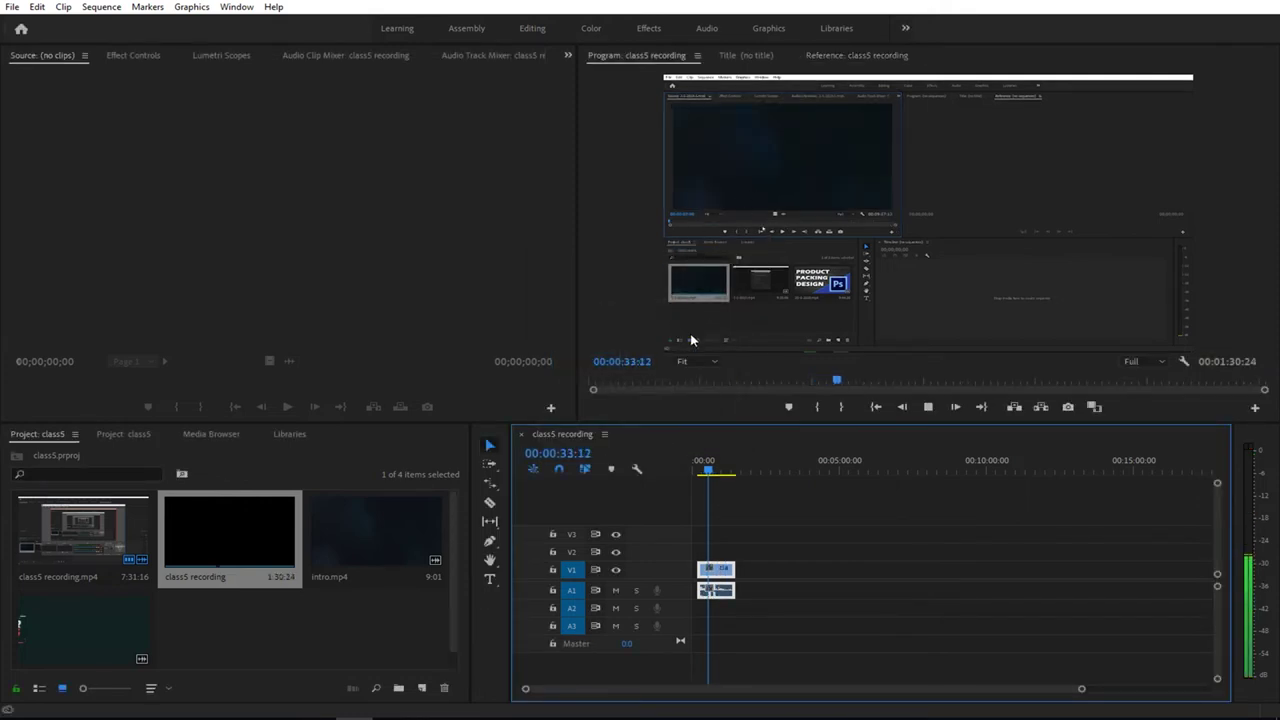
{"action": "key", "text": "space"}
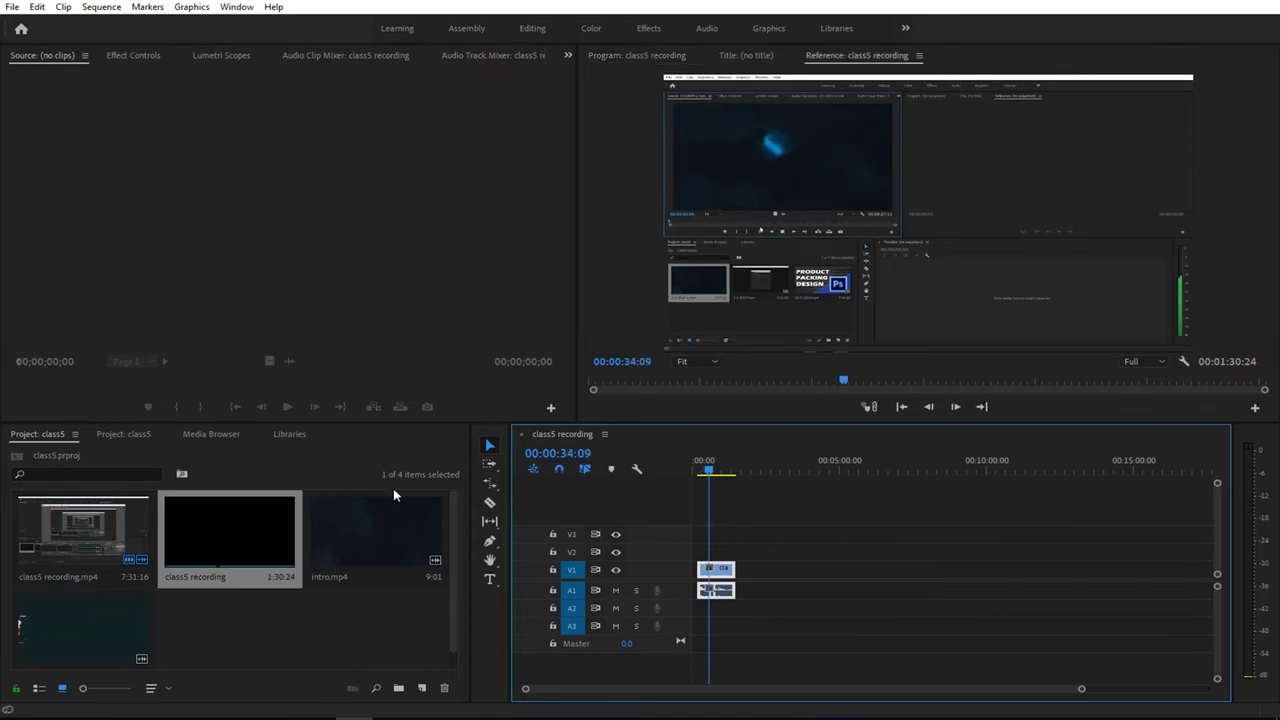
Load intro.mp4 in the Source monitor and drop it onto V1 after the recording, extending the sequence to 2:13:06
{"action": "double_click", "coordinate": [390, 540]}
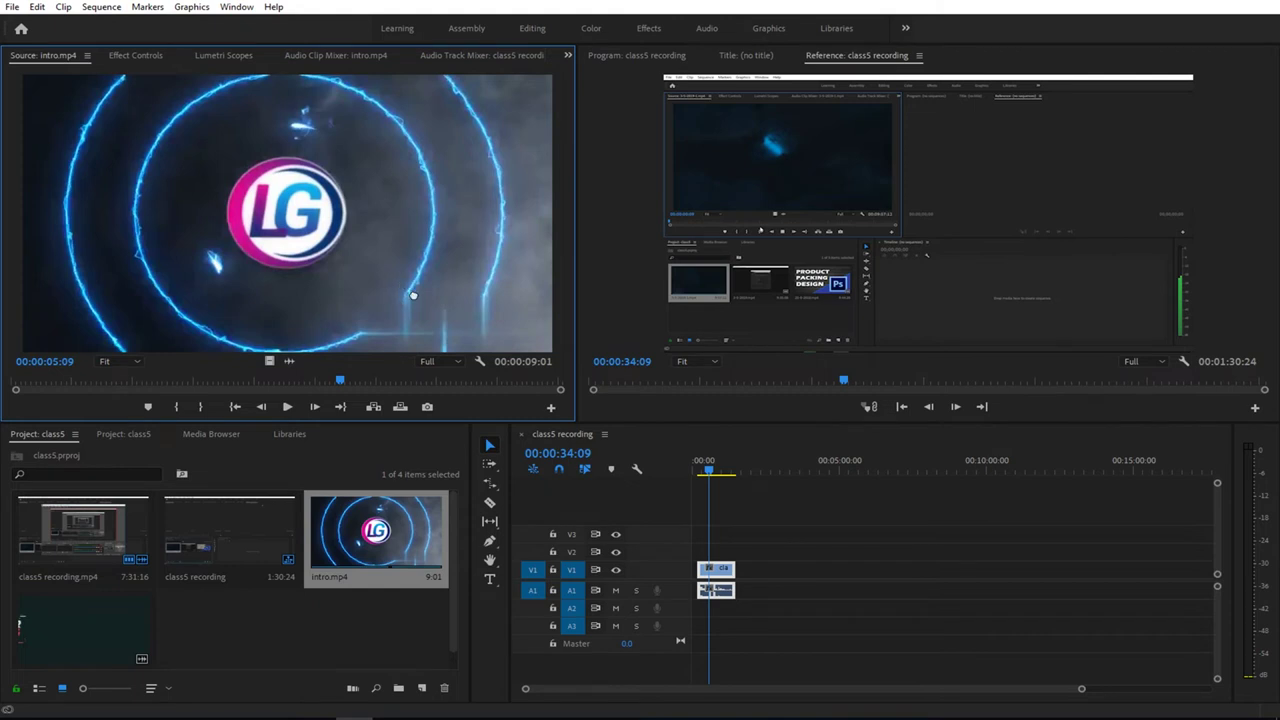
{"action": "mouse_move", "coordinate": [393, 303]}
{"action": "left_mouse_down"}
{"action": "mouse_move", "coordinate": [745, 569]}
{"action": "mouse_move", "coordinate": [778, 573]}
{"action": "left_mouse_up"}
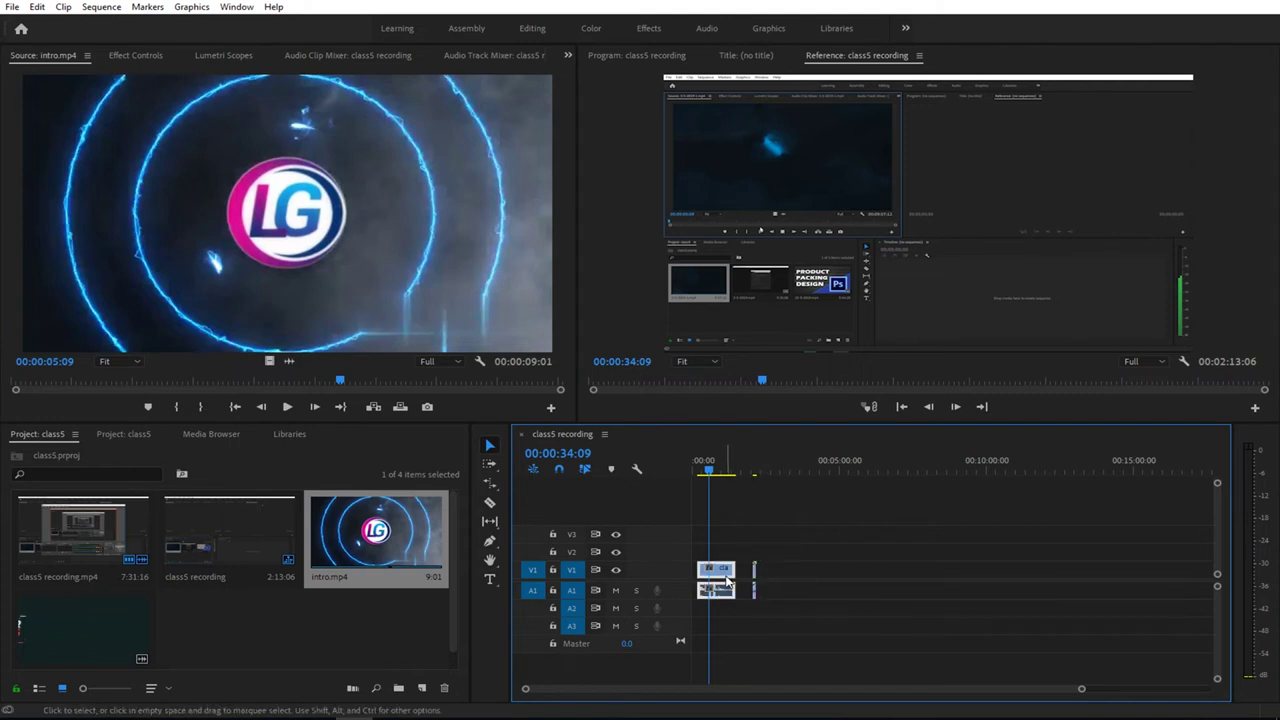
Delete the class5 recording clip and set intro.mp4 to 50% speed, making the sequence 2:22:07
{"action": "key", "text": "Delete"}
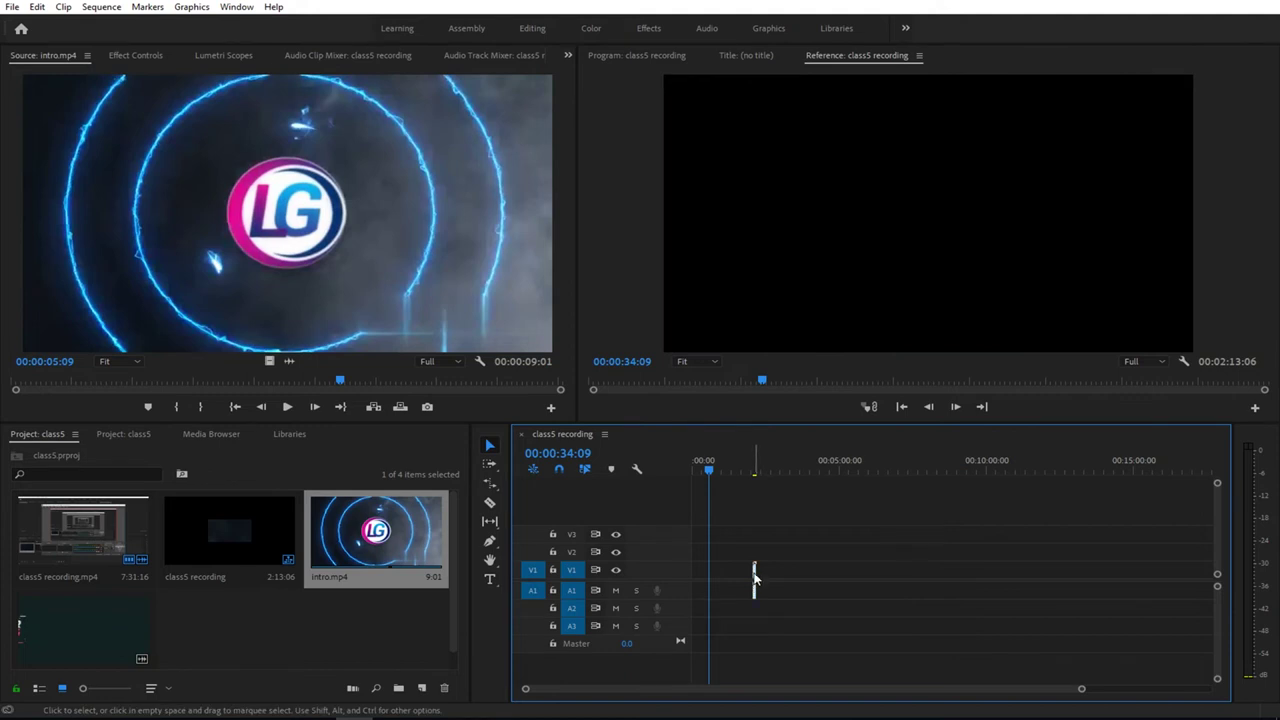
{"action": "right_click", "coordinate": [755, 577]}
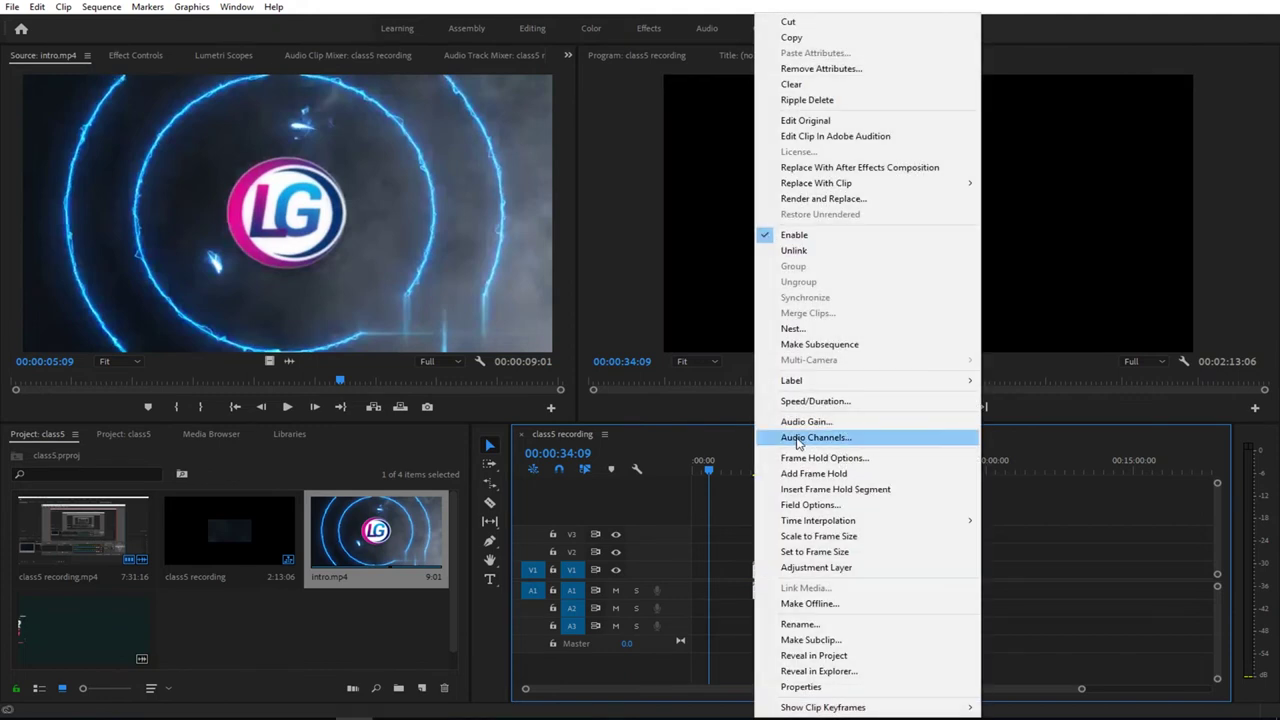
{"action": "left_click", "coordinate": [812, 401]}
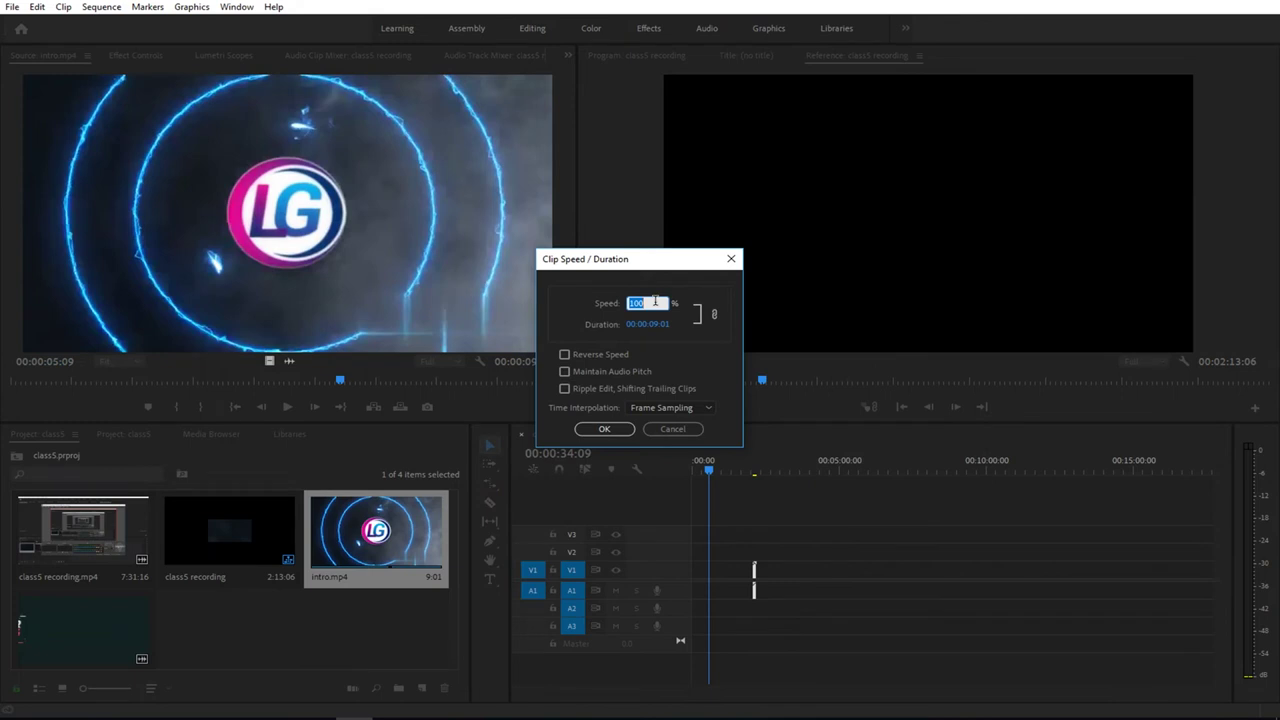
{"action": "type", "text": "50"}
{"action": "key", "text": "Return"}
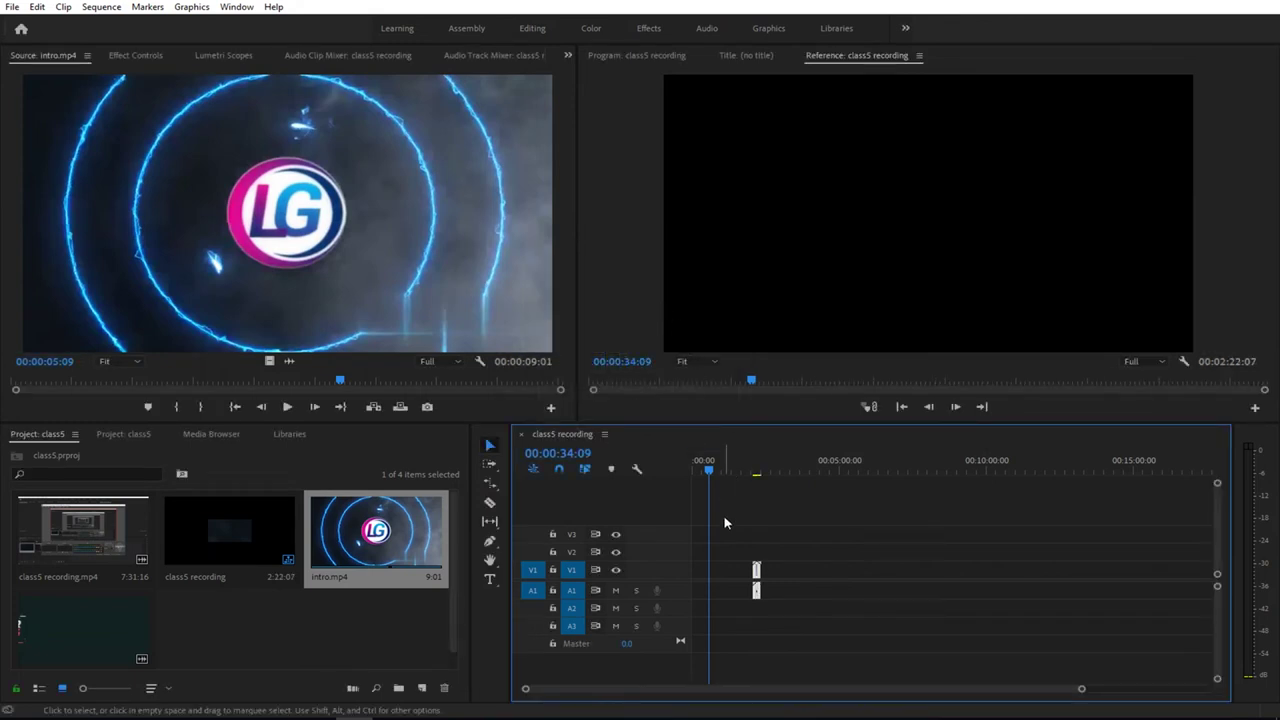
Move the intro clip to 00:00 on V1 and play it from the start
{"action": "left_click_drag", "start_coordinate": [751, 579], "coordinate": [704, 578]}
{"action": "left_click", "coordinate": [700, 476]}
{"action": "key", "text": "space"}
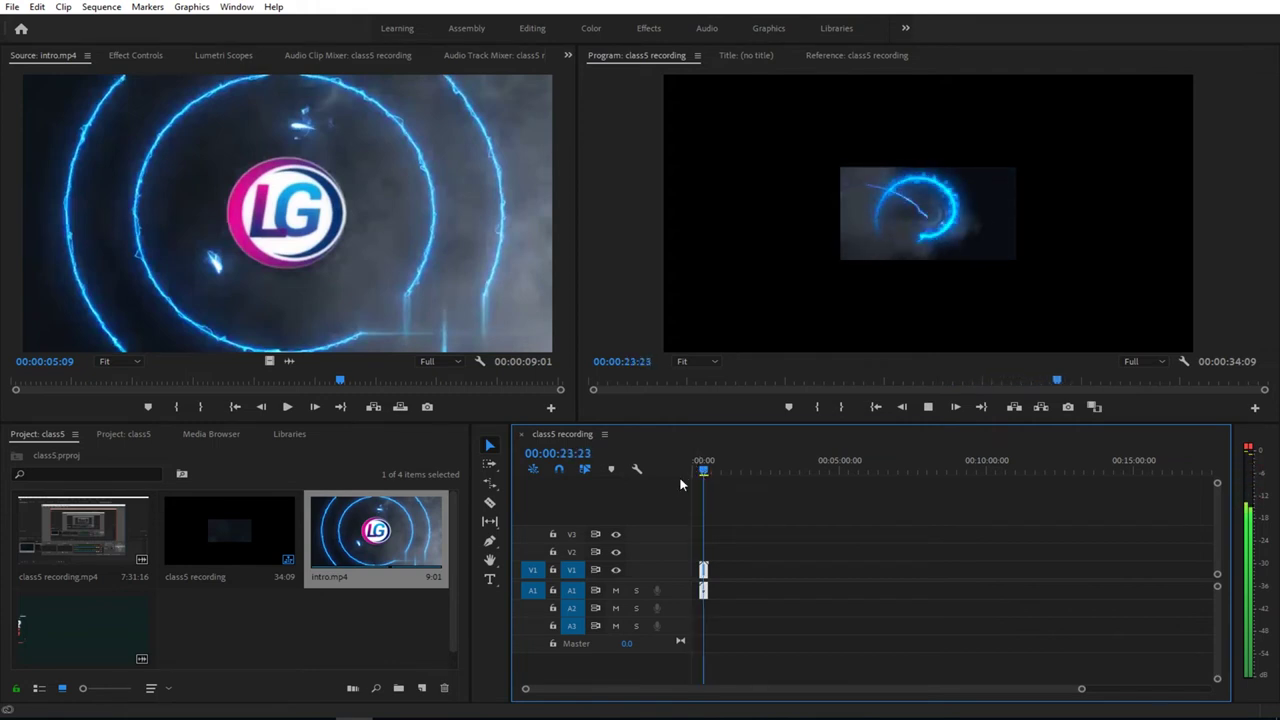
{"action": "left_click", "coordinate": [940, 230]}
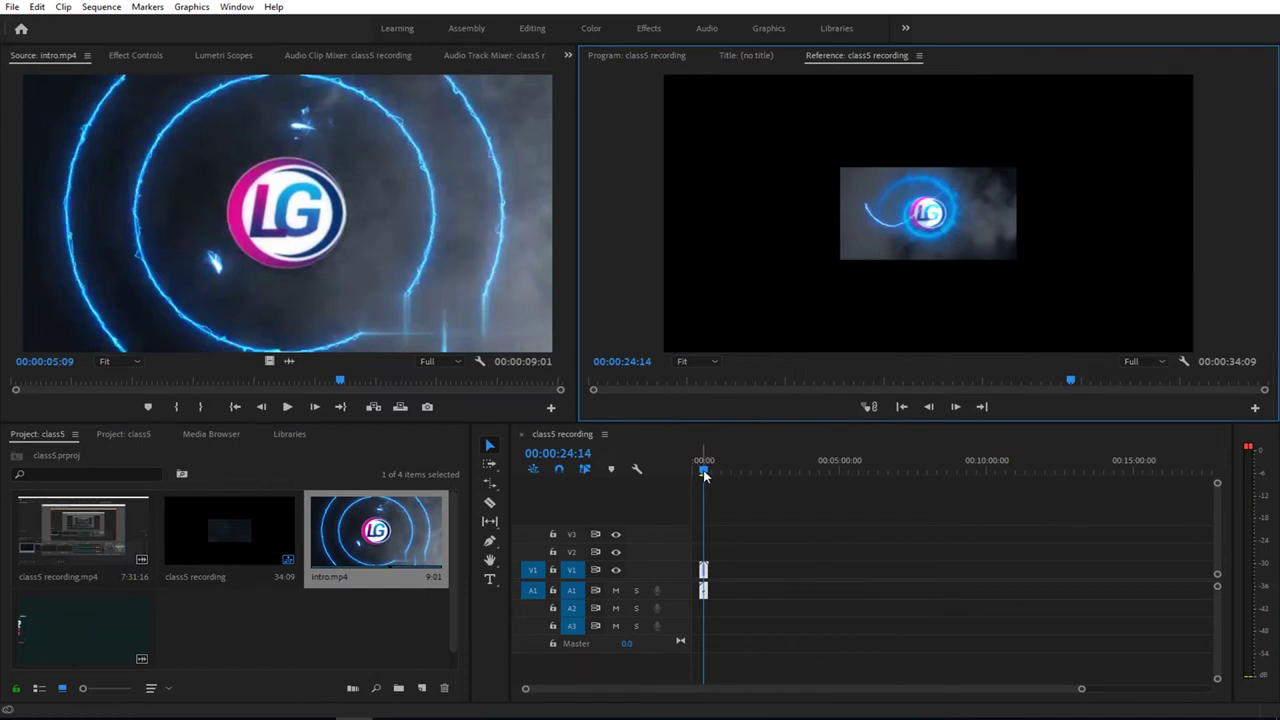
Select the intro clip and scrub to its LG logo frame at 00:00:26:12
{"action": "left_click_drag", "start_coordinate": [705, 475], "coordinate": [701, 471]}
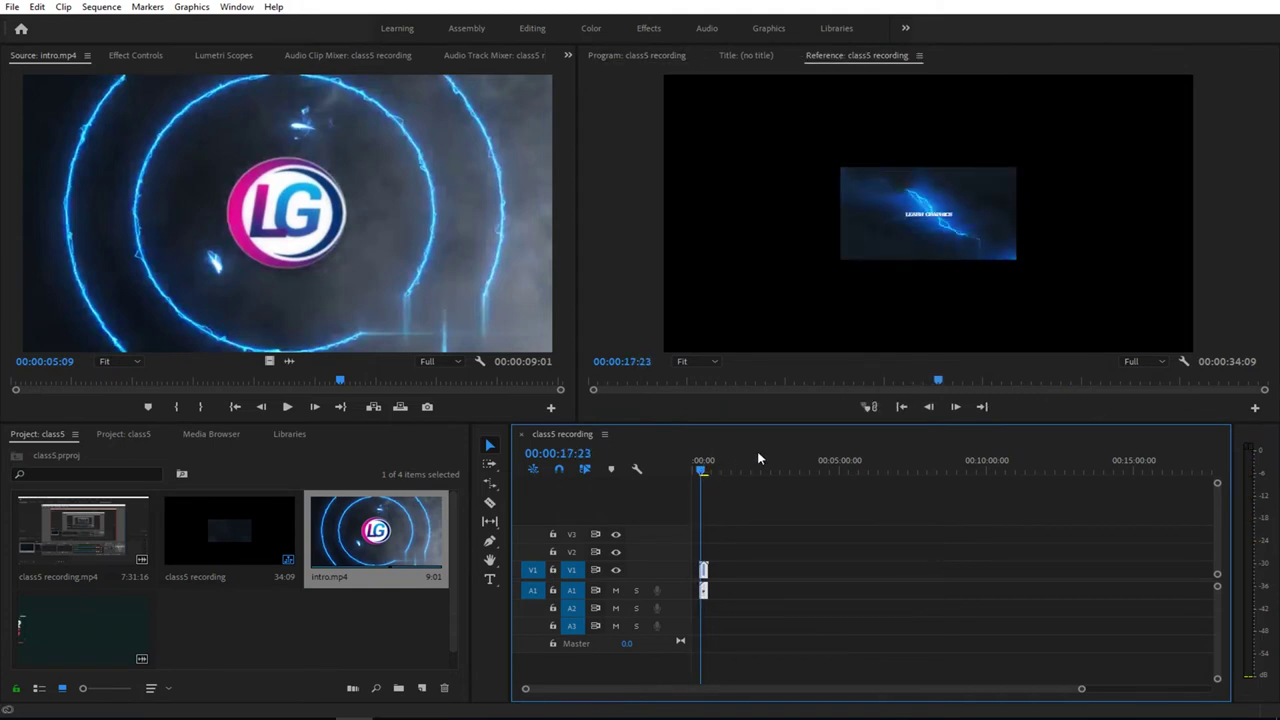
{"action": "left_click", "coordinate": [951, 246]}
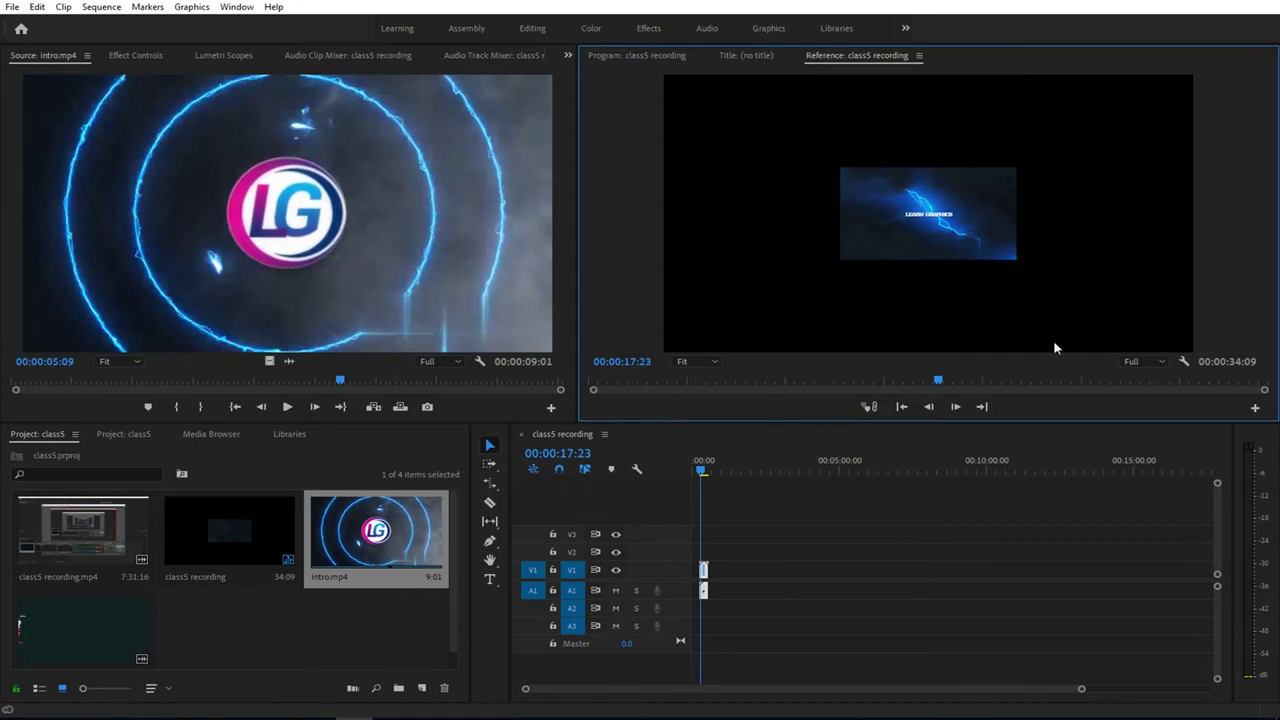
{"action": "left_click", "coordinate": [703, 568]}
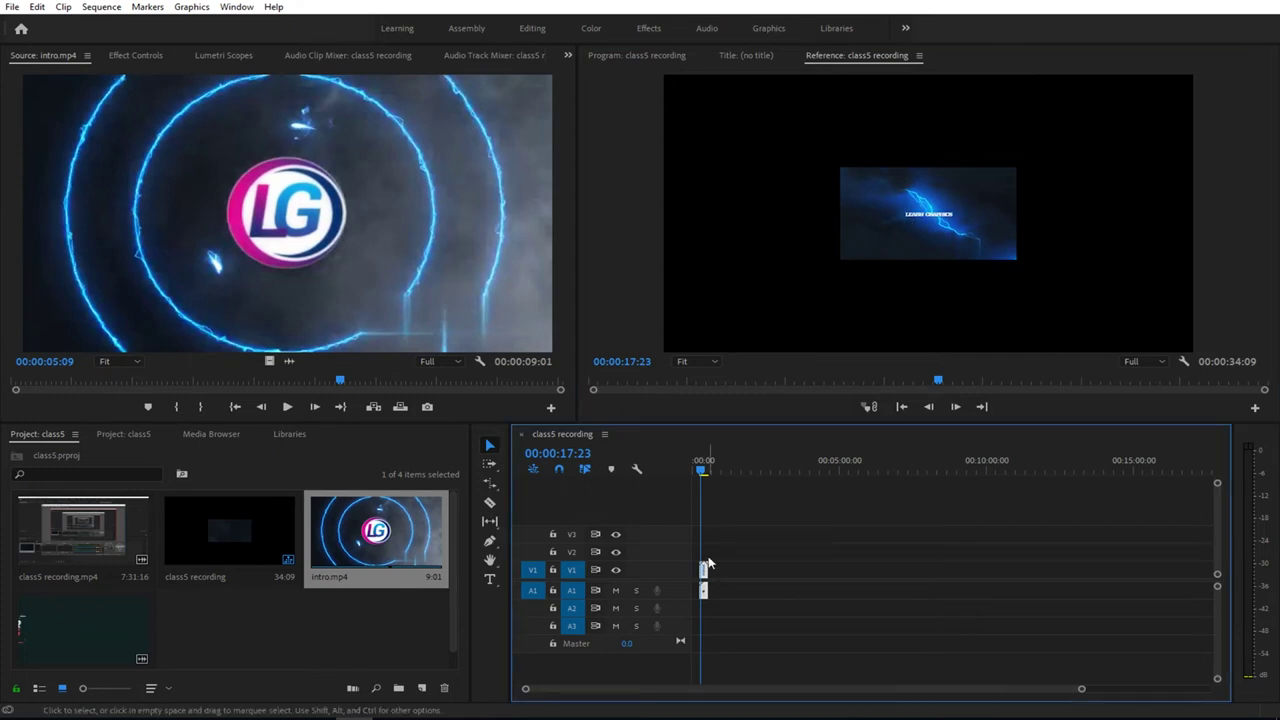
{"action": "left_click_drag", "start_coordinate": [702, 472], "coordinate": [704, 476]}
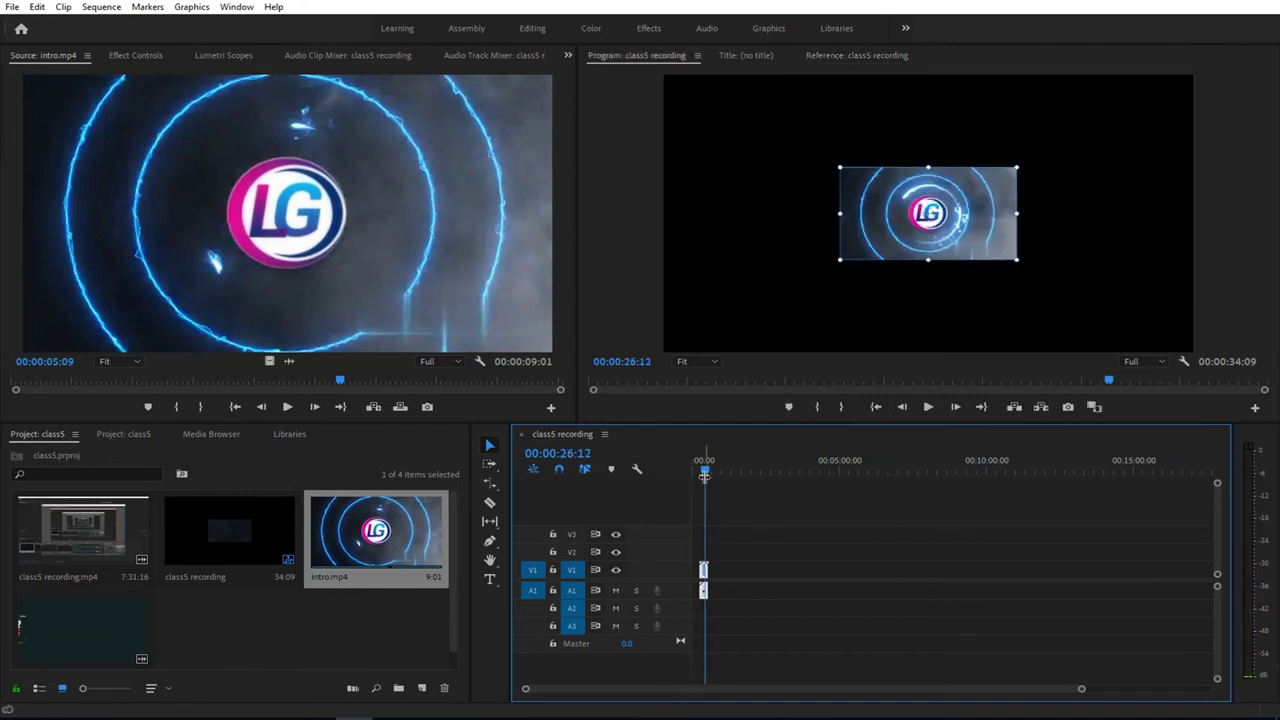
Scale the intro clip up in the Program monitor to fill the frame and play it back
{"action": "left_click_drag", "start_coordinate": [1015, 258], "coordinate": [1196, 340]}
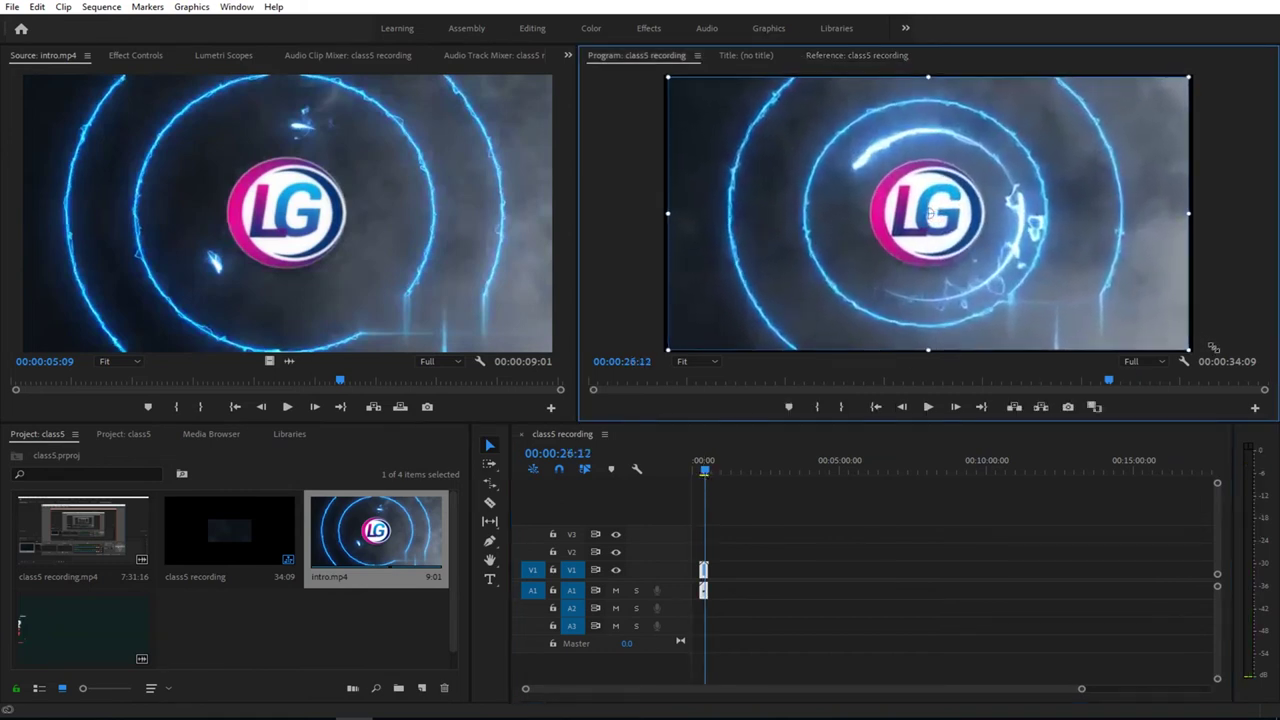
{"action": "left_click", "coordinate": [703, 471]}
{"action": "key", "text": "space"}
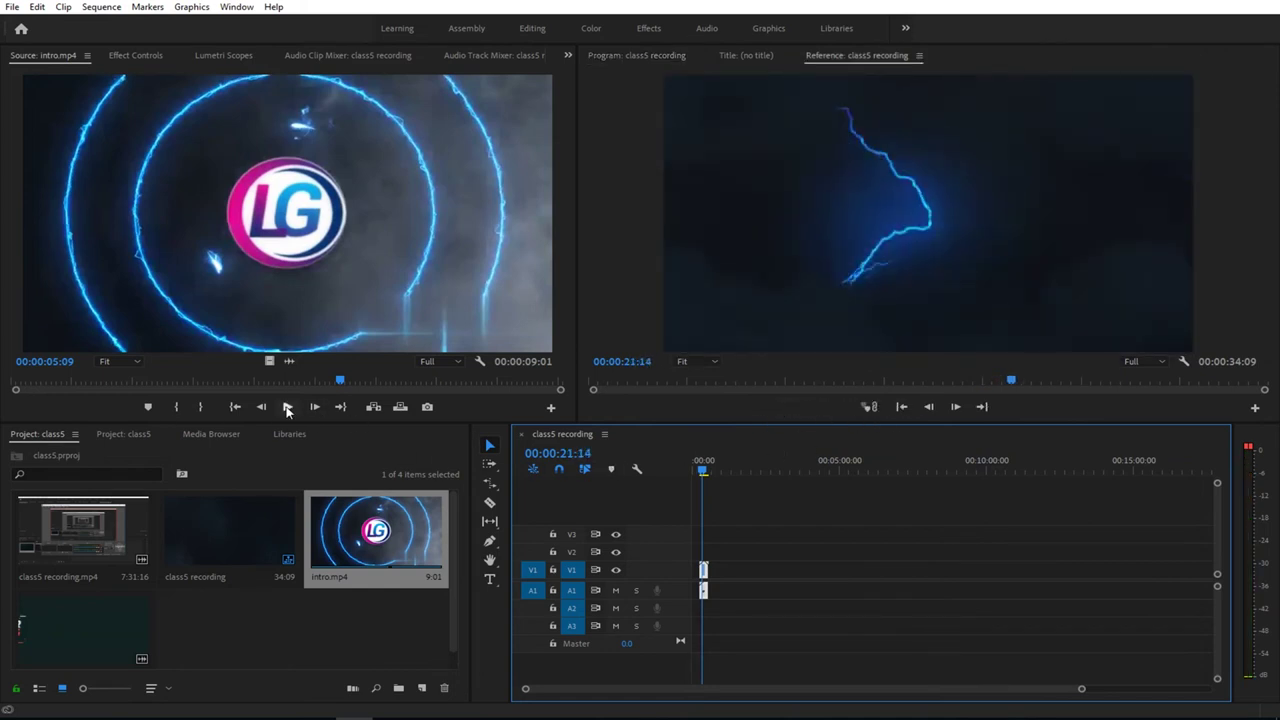
Play intro.mp4 in the Source Monitor, then return the sequence playhead to 00:00:00:00
{"action": "left_click", "coordinate": [287, 407]}
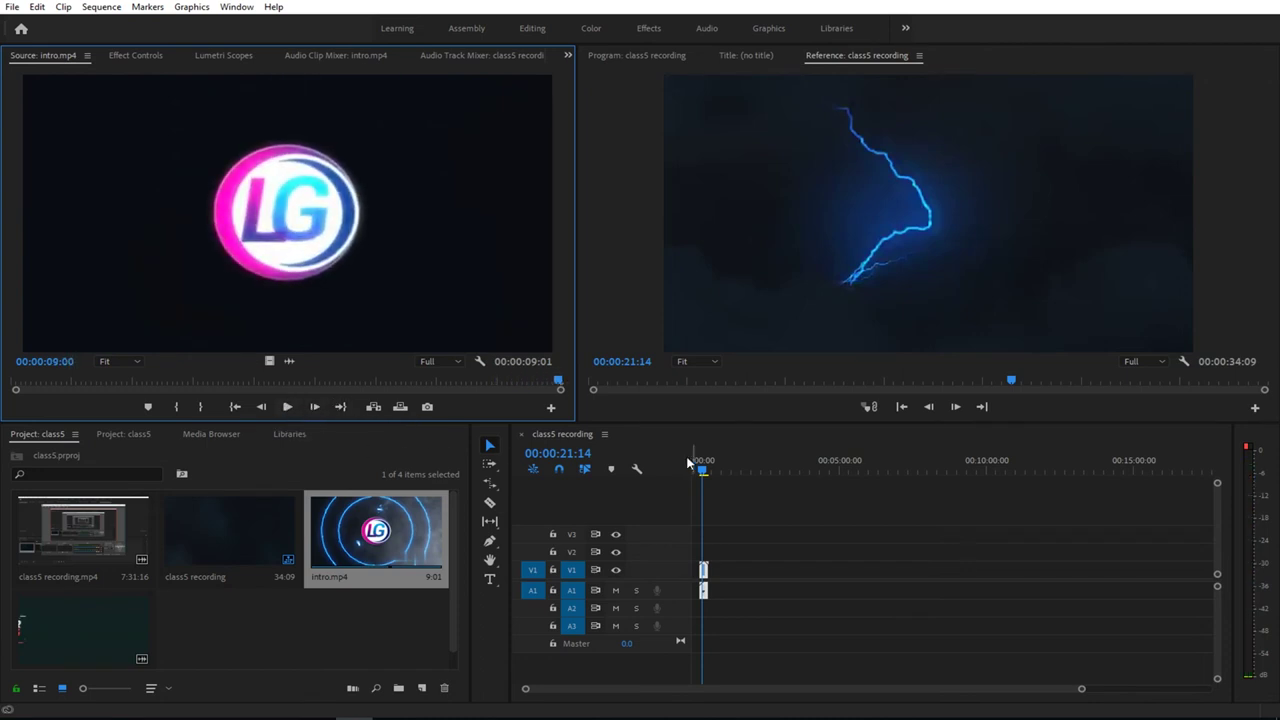
{"action": "right_click", "coordinate": [704, 570]}
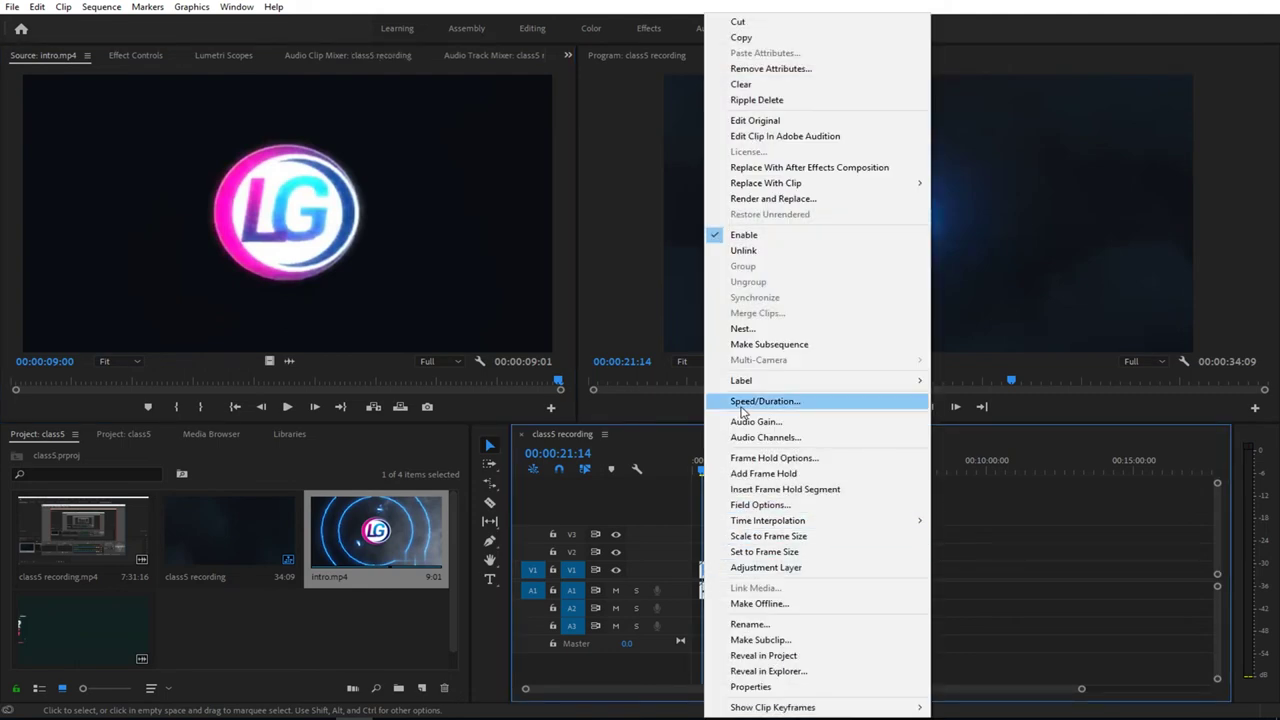
{"action": "left_click", "coordinate": [639, 340]}
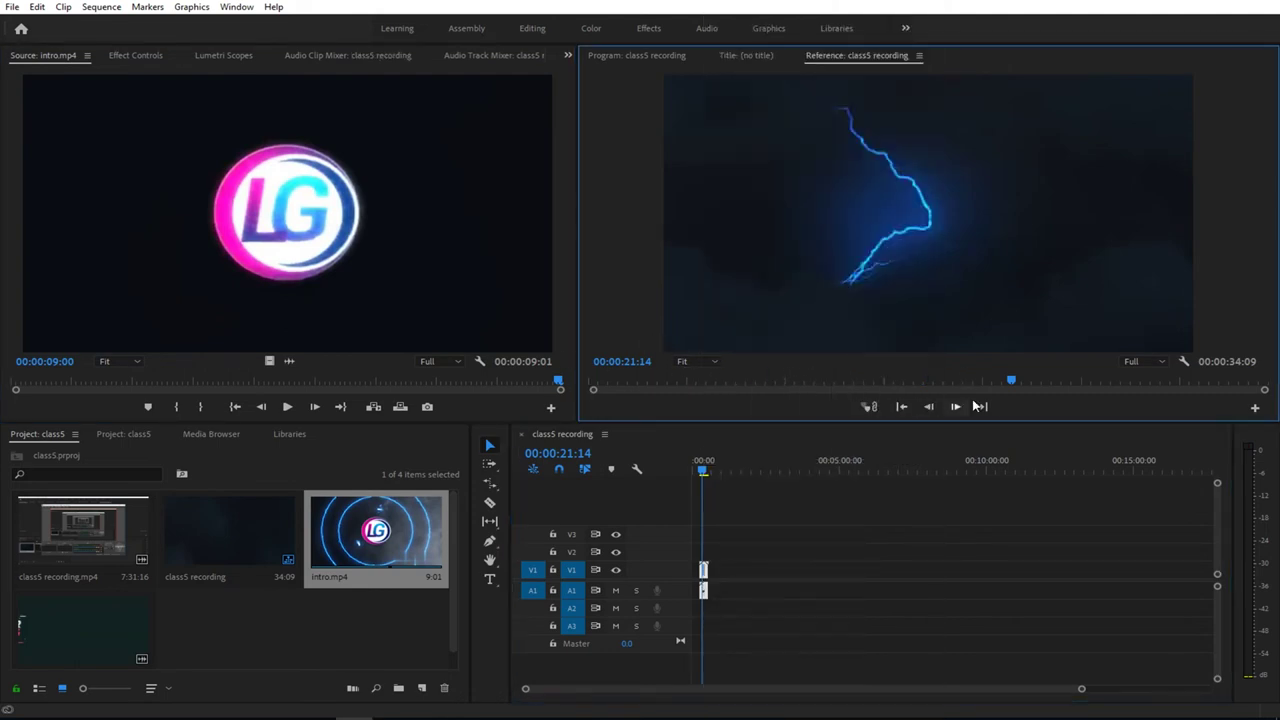
{"action": "key", "text": "Home"}
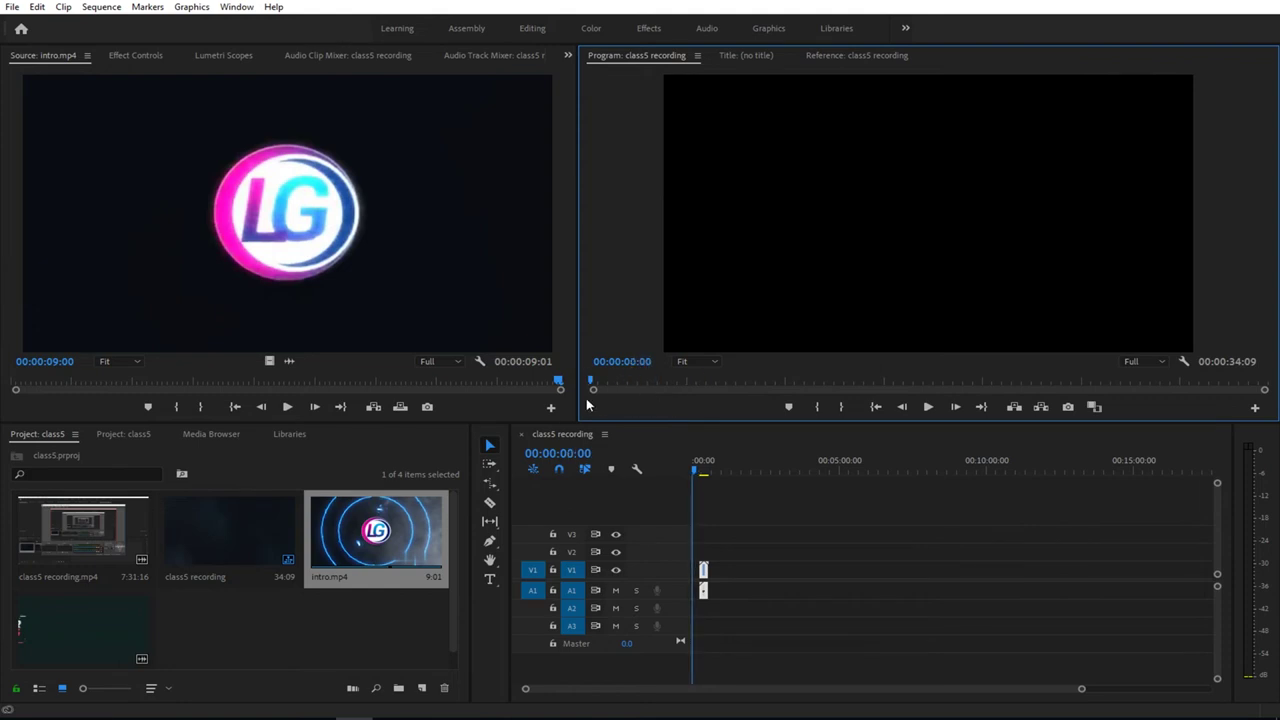
Play the enlarged, slowed intro, jumping ahead to 00:00:12:12, then stop and scrub back
{"action": "key", "text": "space"}
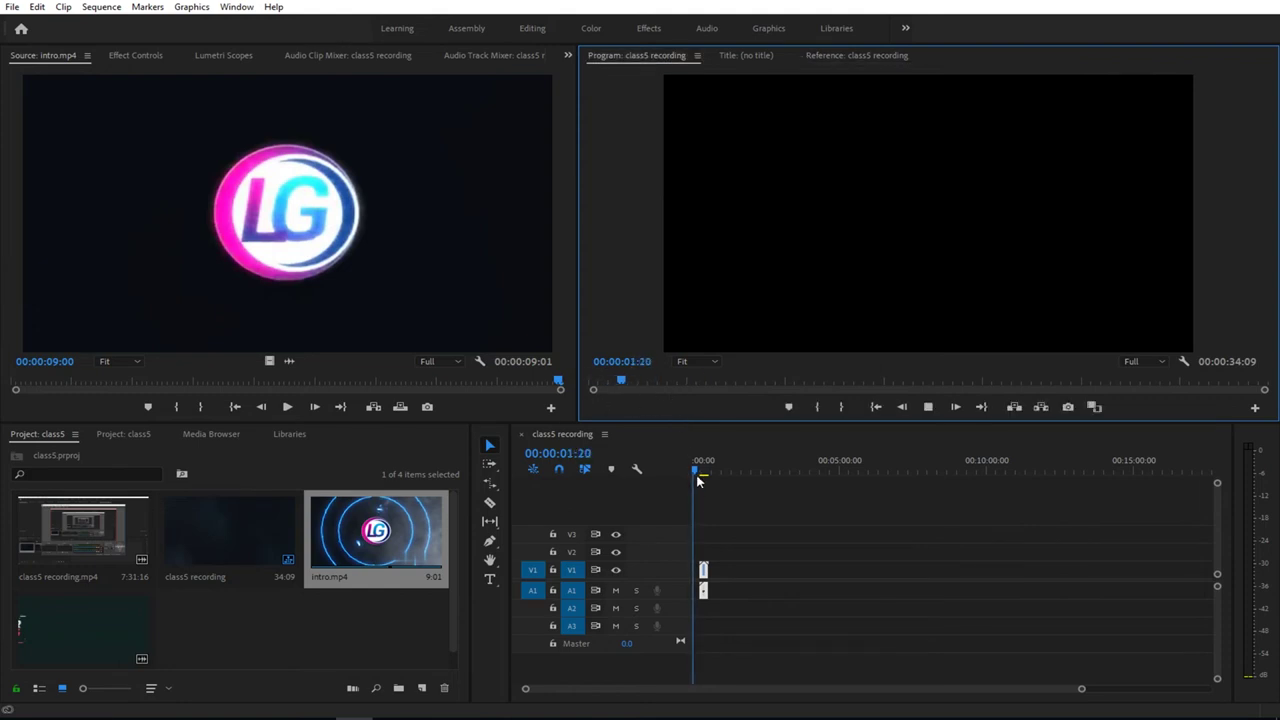
{"action": "left_click", "coordinate": [701, 472]}
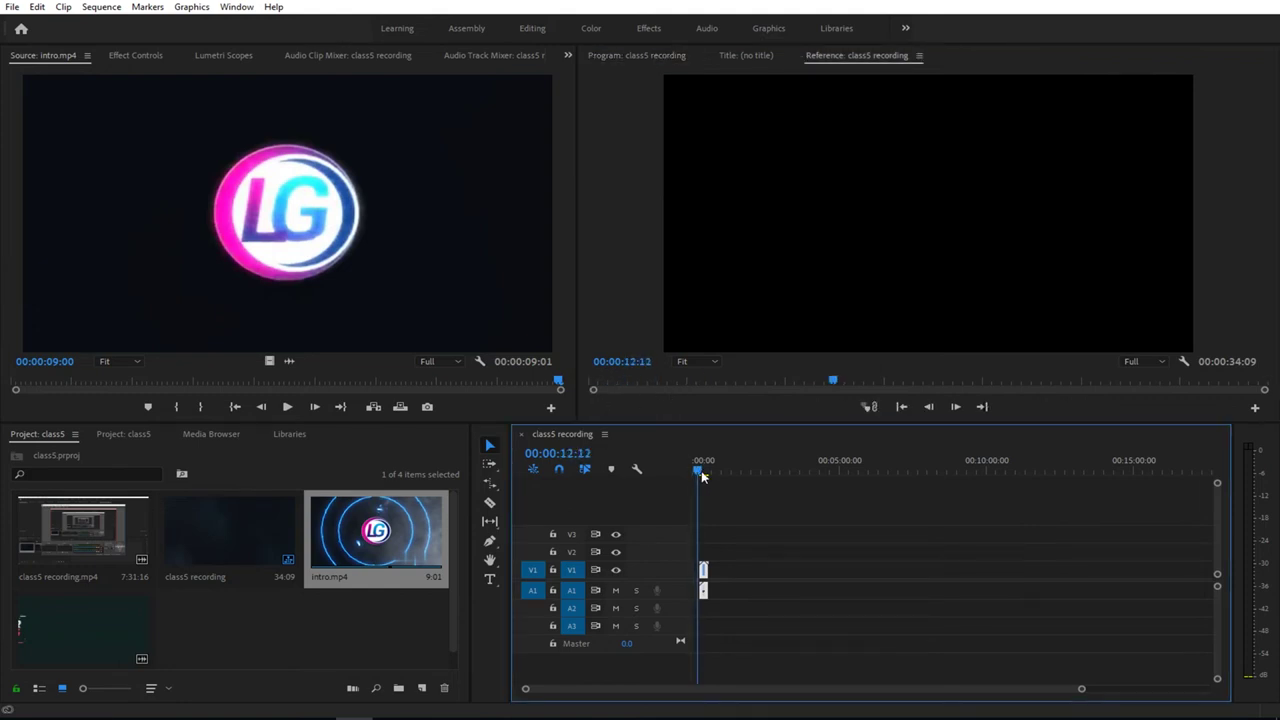
{"action": "key", "text": "space"}
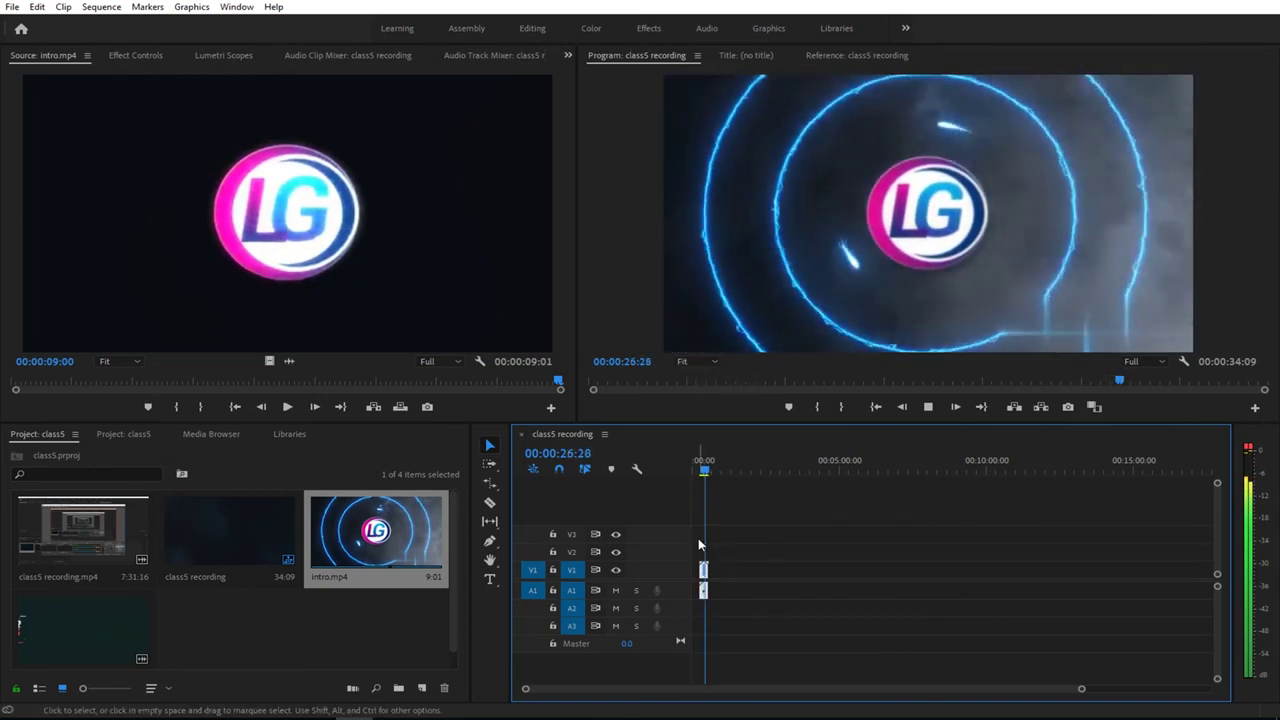
{"action": "key", "text": "space"}
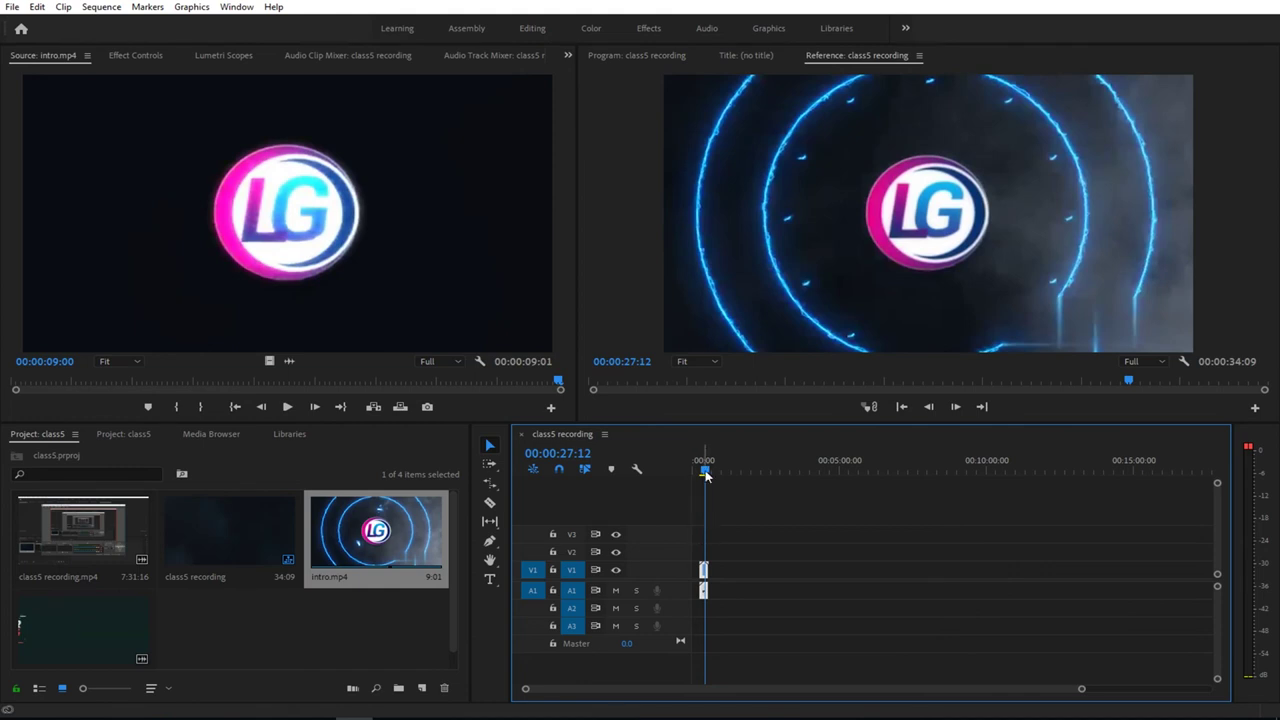
{"action": "left_click_drag", "start_coordinate": [705, 474], "coordinate": [705, 475]}
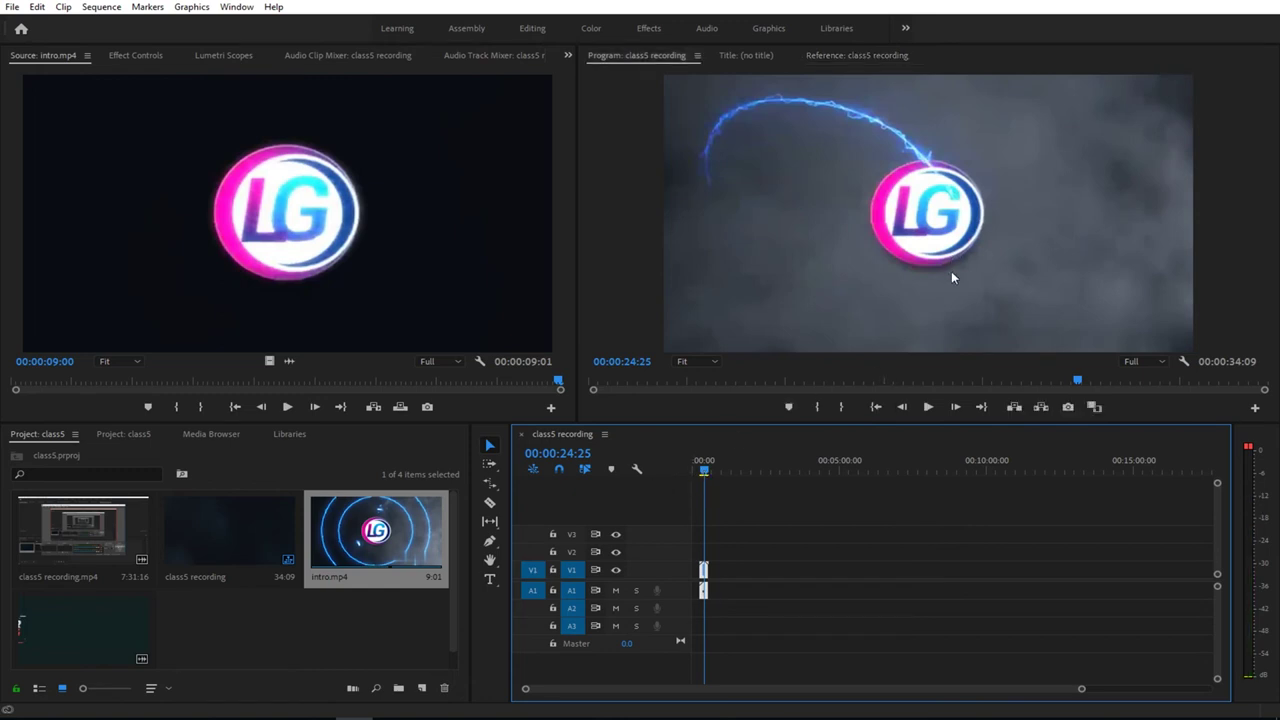
Give the intro clip 100% speed with Reverse Speed enabled
{"action": "right_click", "coordinate": [703, 570]}
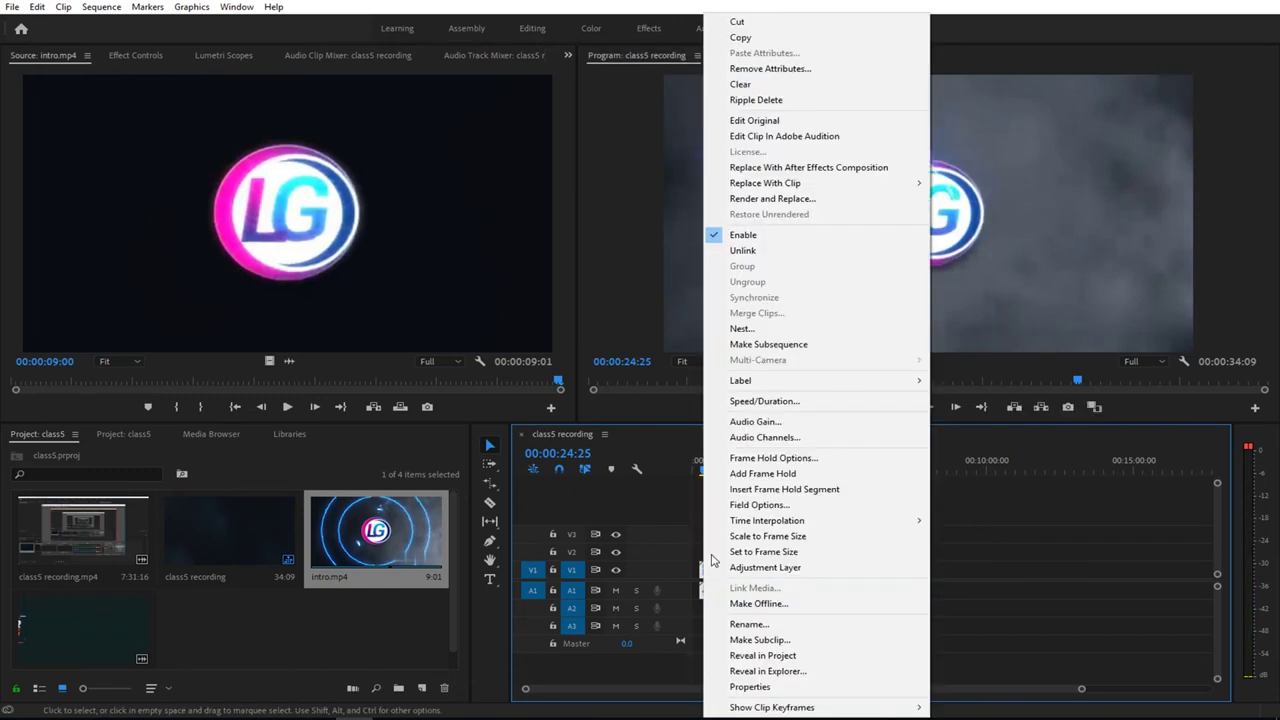
{"action": "left_click", "coordinate": [755, 401]}
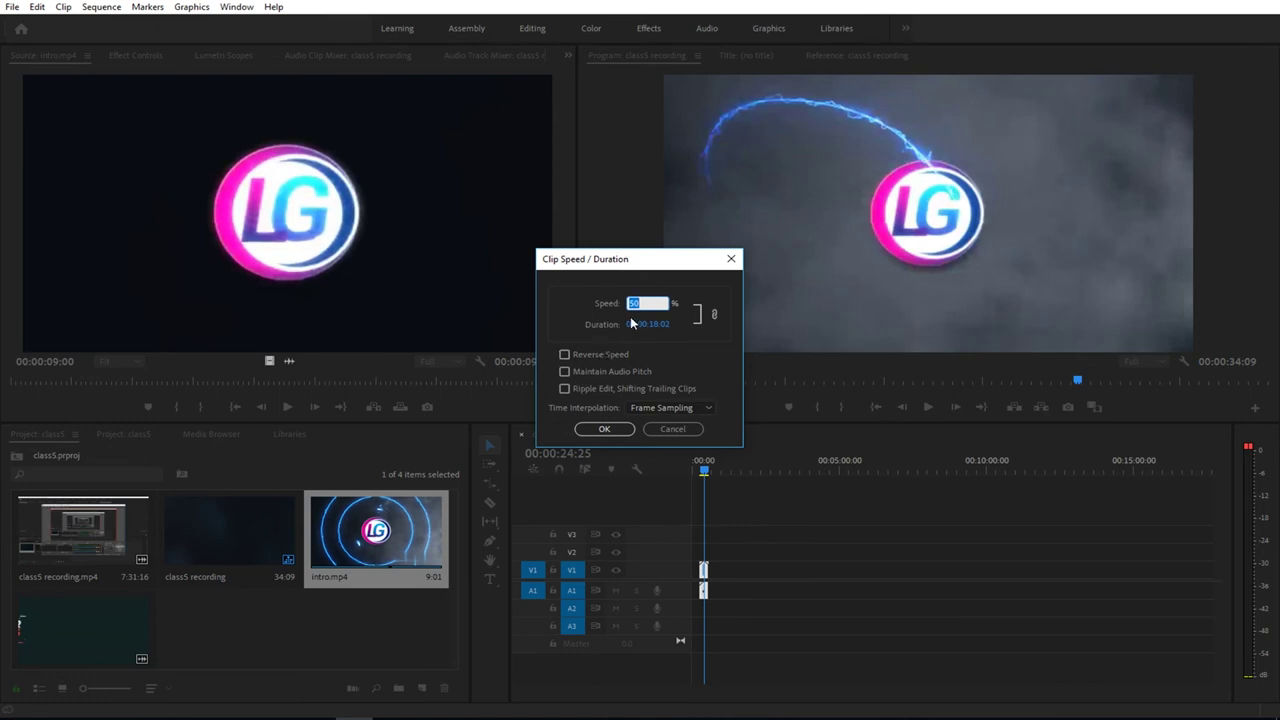
{"action": "type", "text": "100"}
{"action": "left_click", "coordinate": [612, 360]}
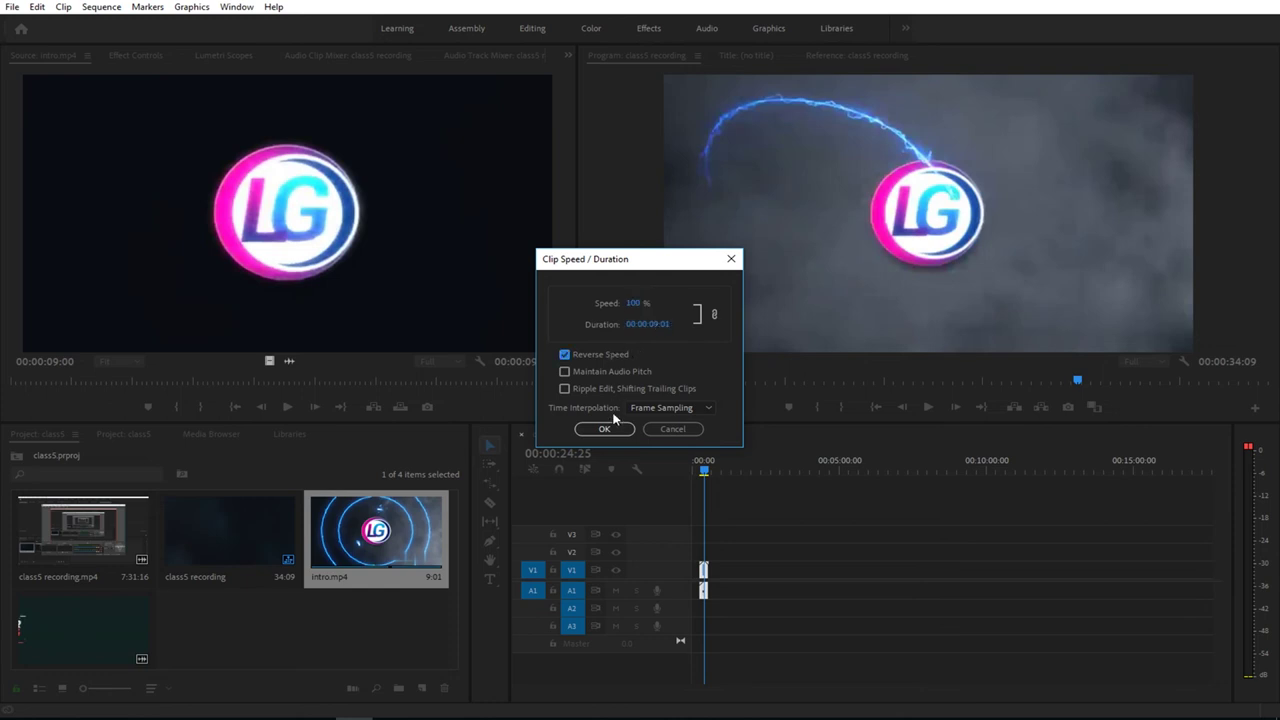
{"action": "left_click", "coordinate": [619, 429]}
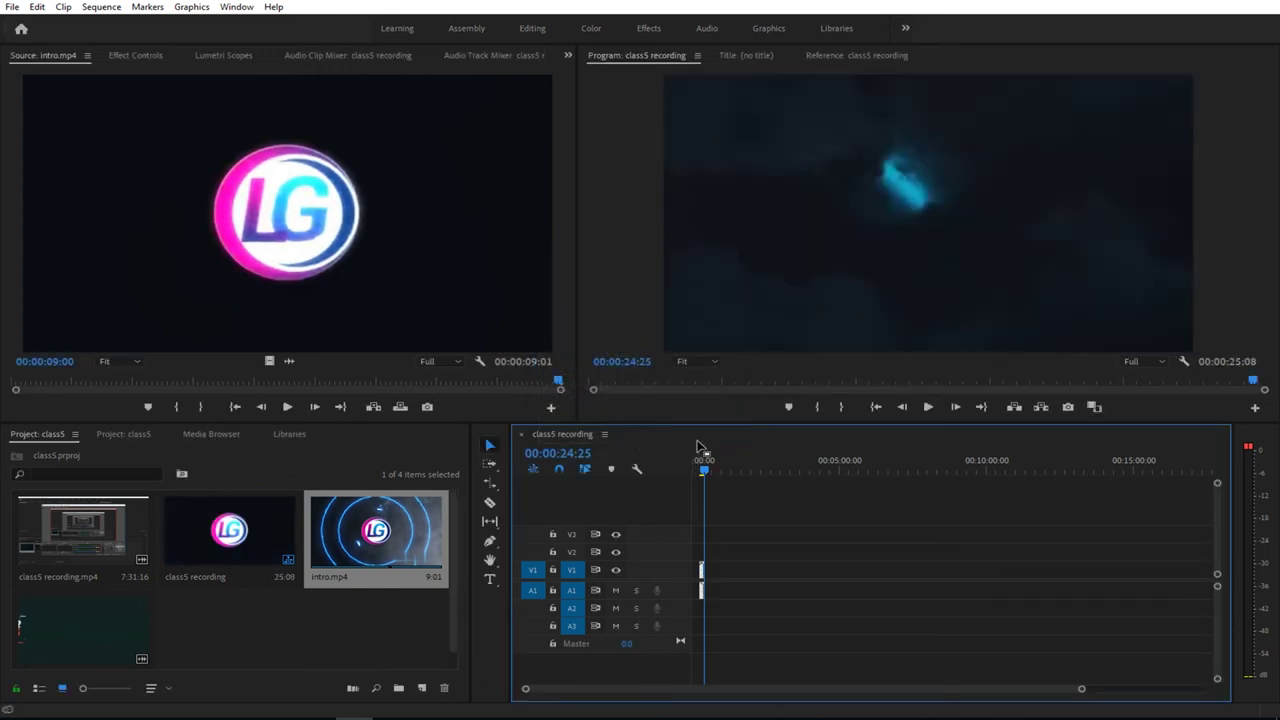
Play the reversed intro from the sequence start, then stop and scrub ahead to 00:00:13:29
{"action": "key", "text": "space"}
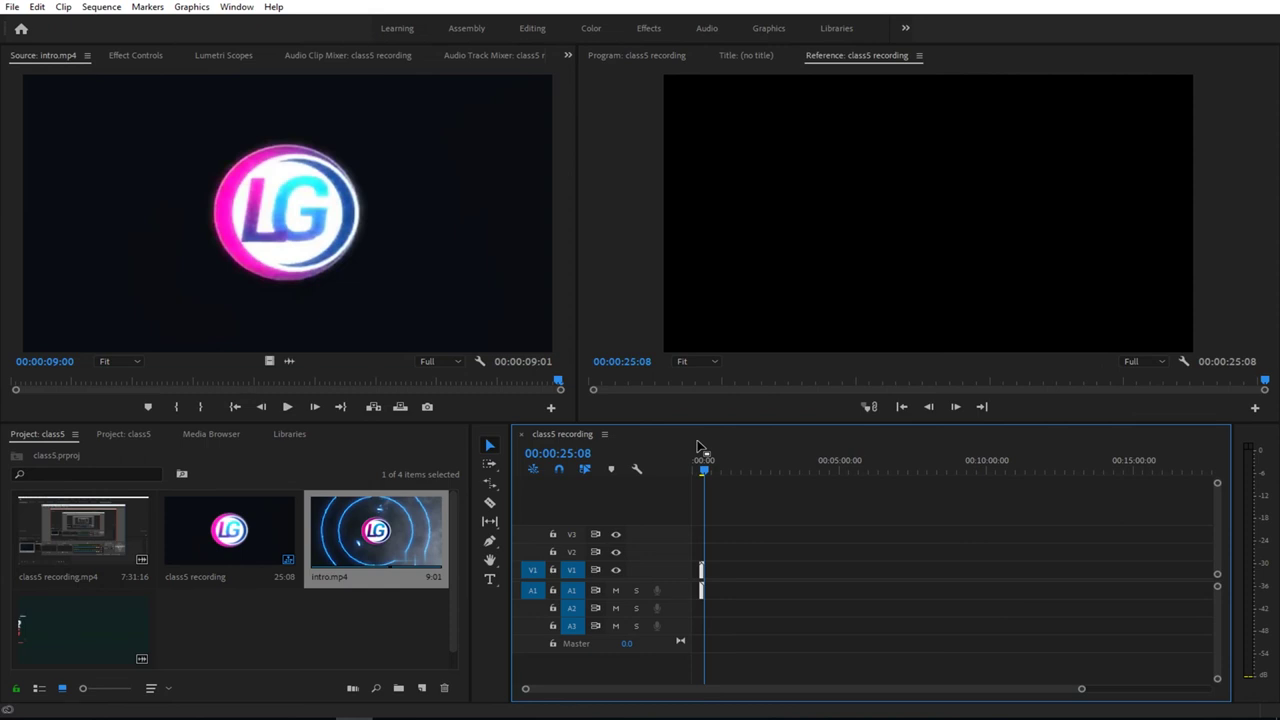
{"action": "key", "text": "space"}
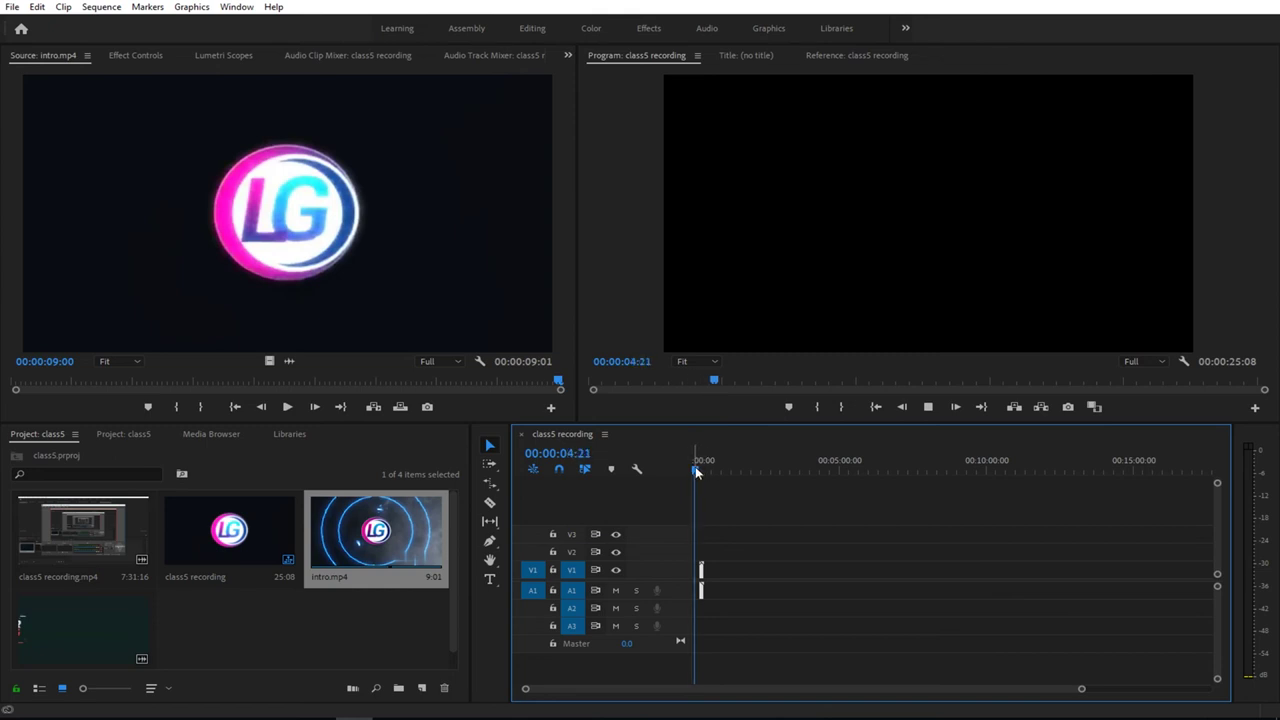
{"action": "key", "text": "space"}
{"action": "left_click_drag", "start_coordinate": [697, 472], "coordinate": [704, 472]}
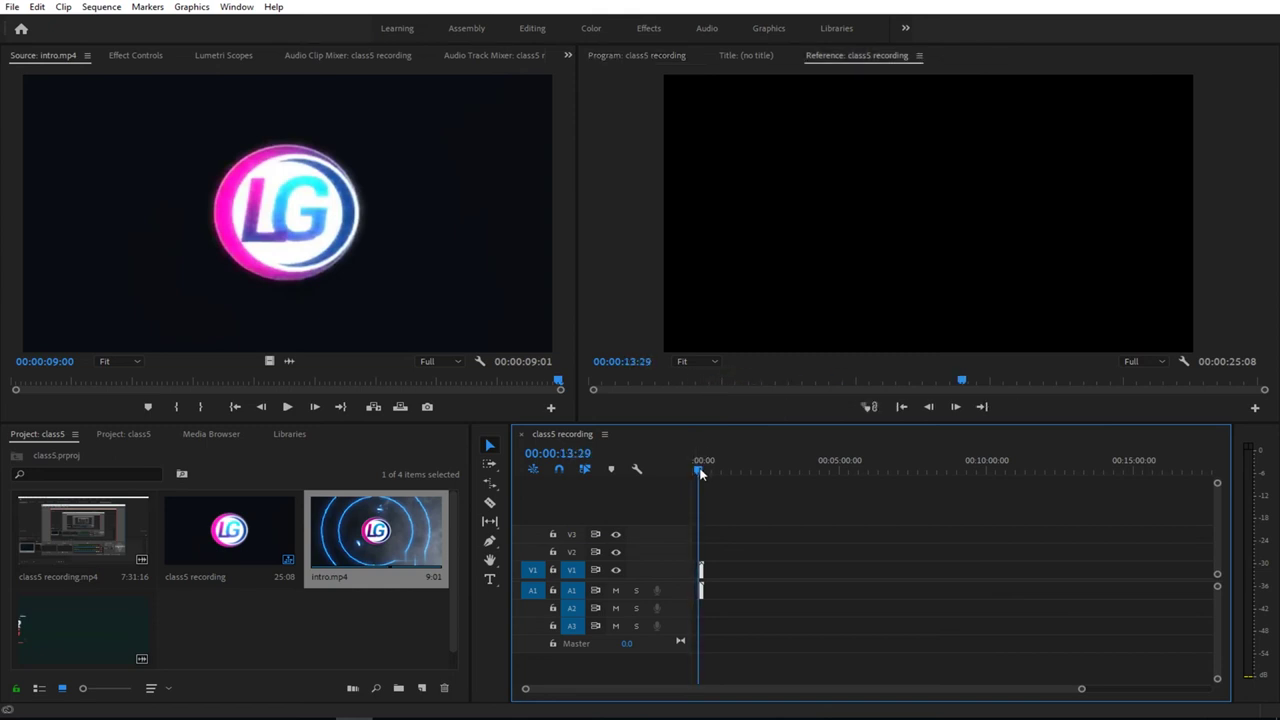